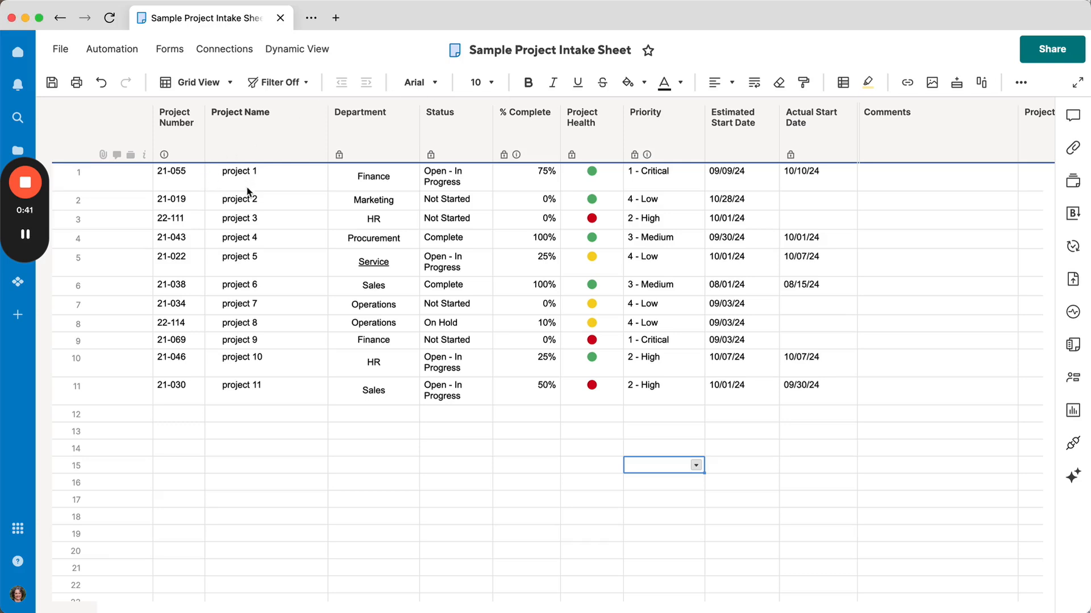
Step: Format all of row 6 (project 6) in the Times font at size 14
{"action": "left_click", "coordinate": [256, 174]}
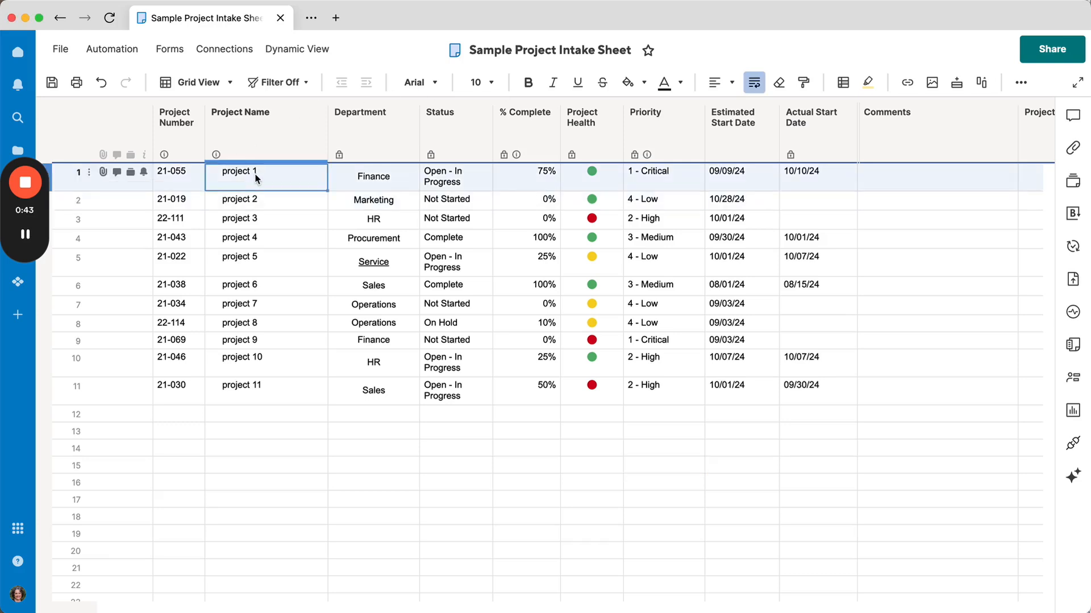
{"action": "left_click", "coordinate": [77, 284]}
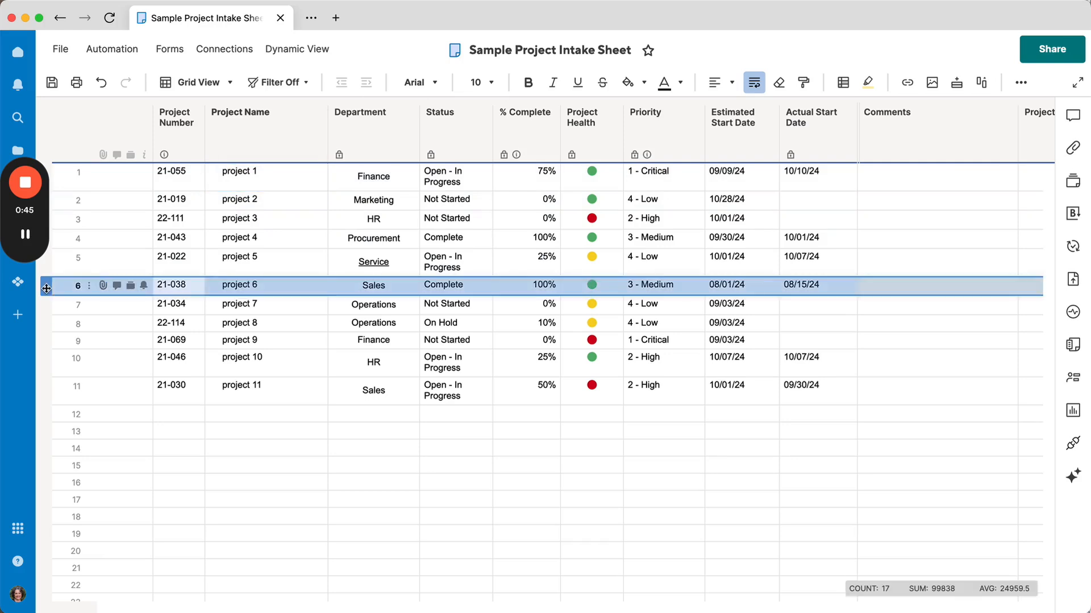
{"action": "left_click", "coordinate": [434, 83]}
{"action": "left_click", "coordinate": [421, 161]}
{"action": "mouse_move", "coordinate": [383, 237]}
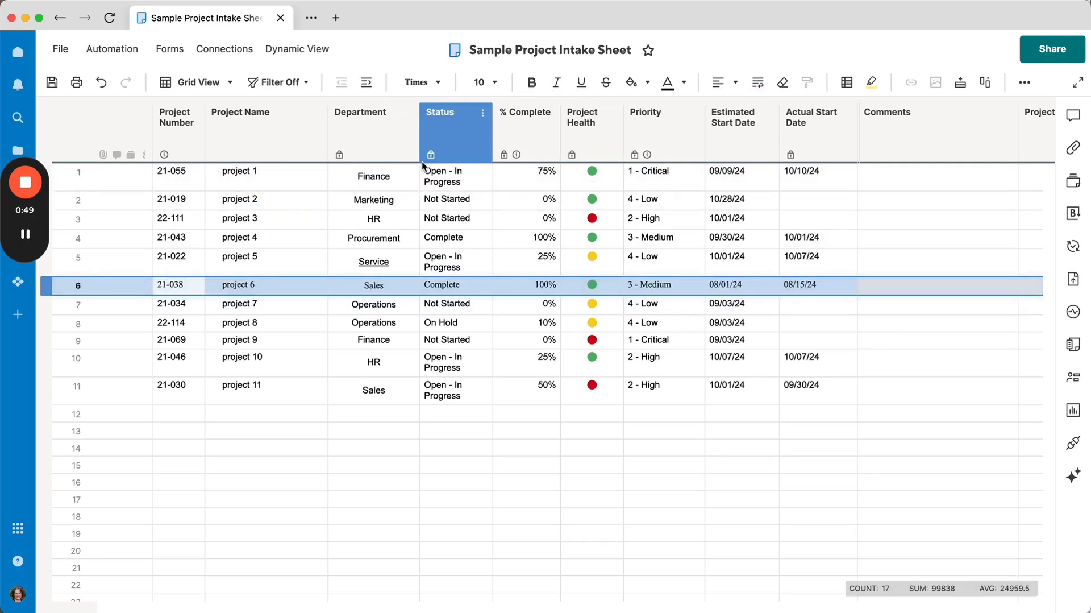
{"action": "left_click", "coordinate": [496, 85]}
{"action": "left_click", "coordinate": [477, 202]}
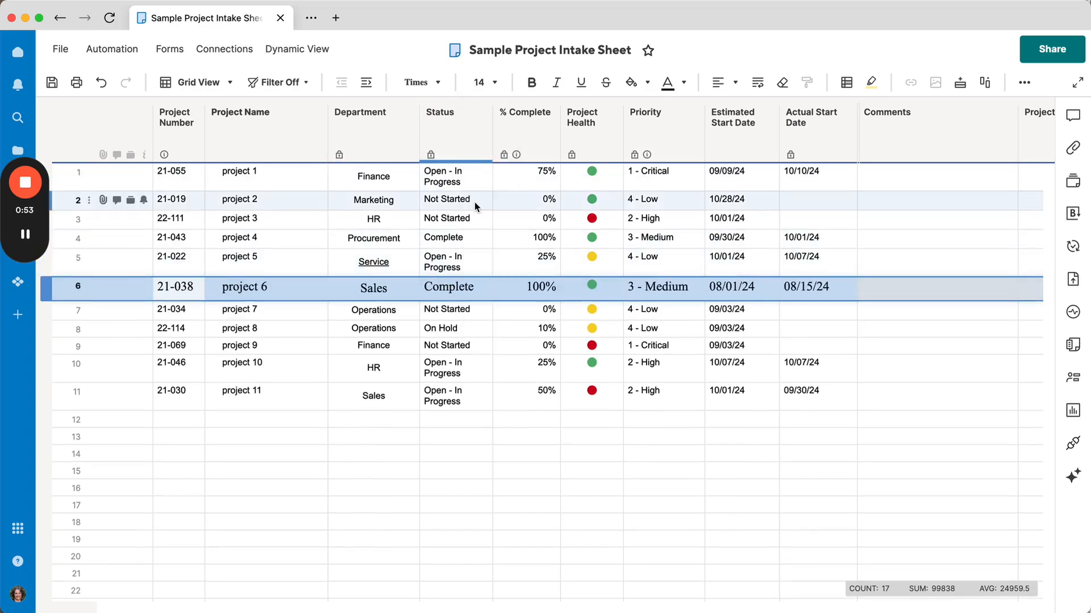
Step: Enlarge the project 5 name cell to font size 18
{"action": "left_click", "coordinate": [273, 261]}
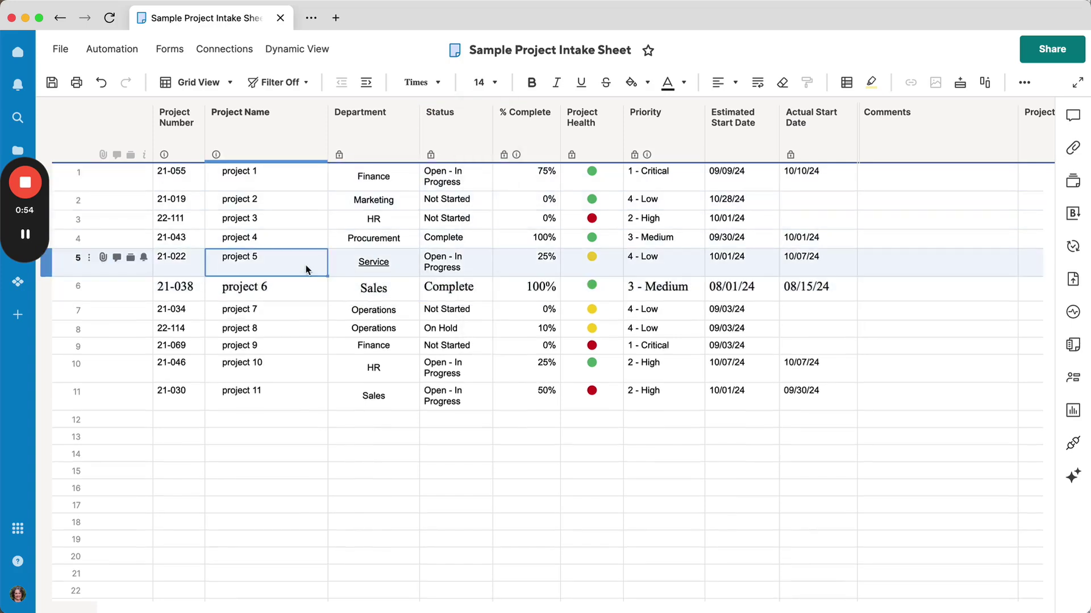
{"action": "left_click", "coordinate": [492, 83]}
{"action": "left_click", "coordinate": [476, 245]}
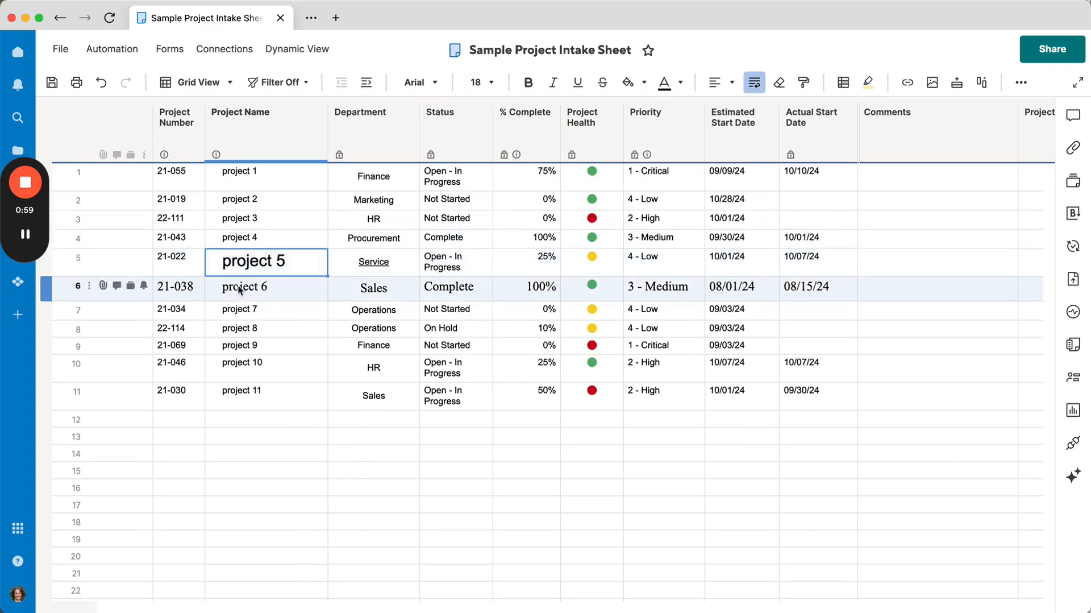
Step: Set the whole Project Name column to size 18, then down to size 14
{"action": "left_click", "coordinate": [241, 112]}
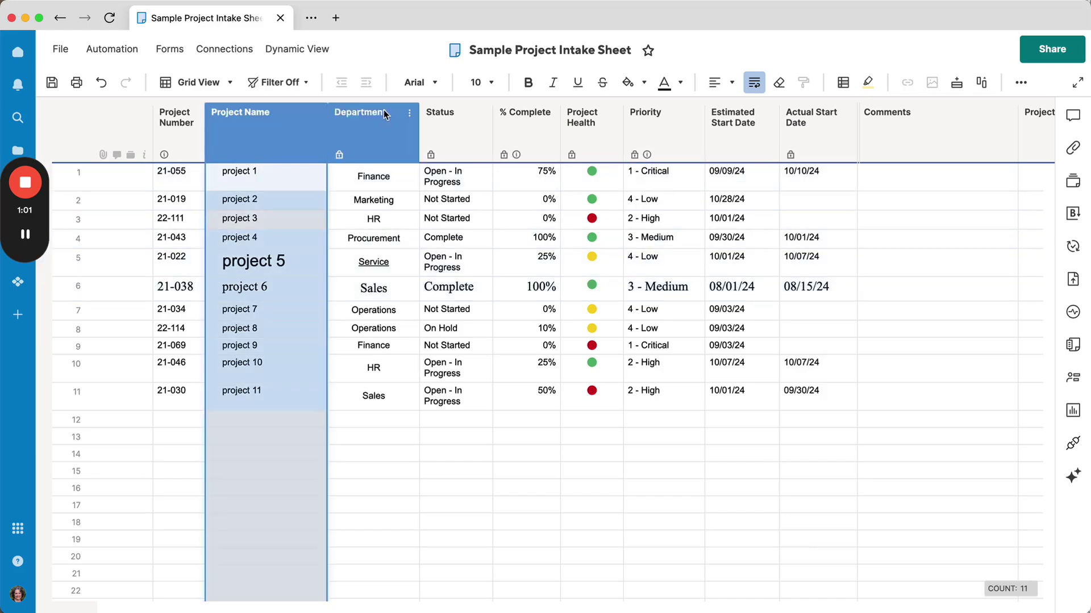
{"action": "left_click", "coordinate": [483, 83]}
{"action": "left_click", "coordinate": [477, 248]}
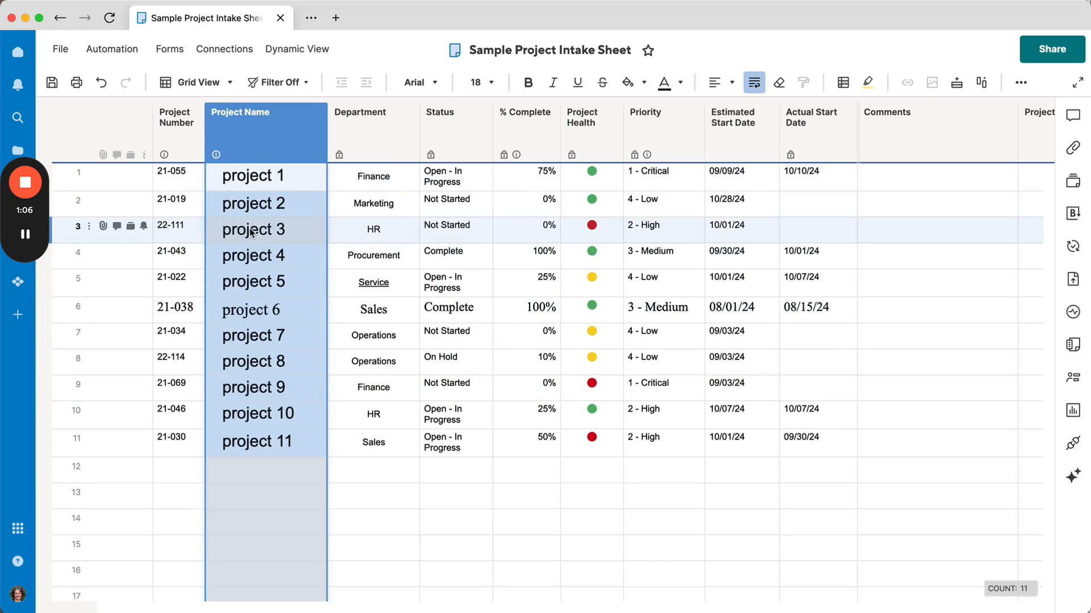
{"action": "left_click", "coordinate": [491, 83]}
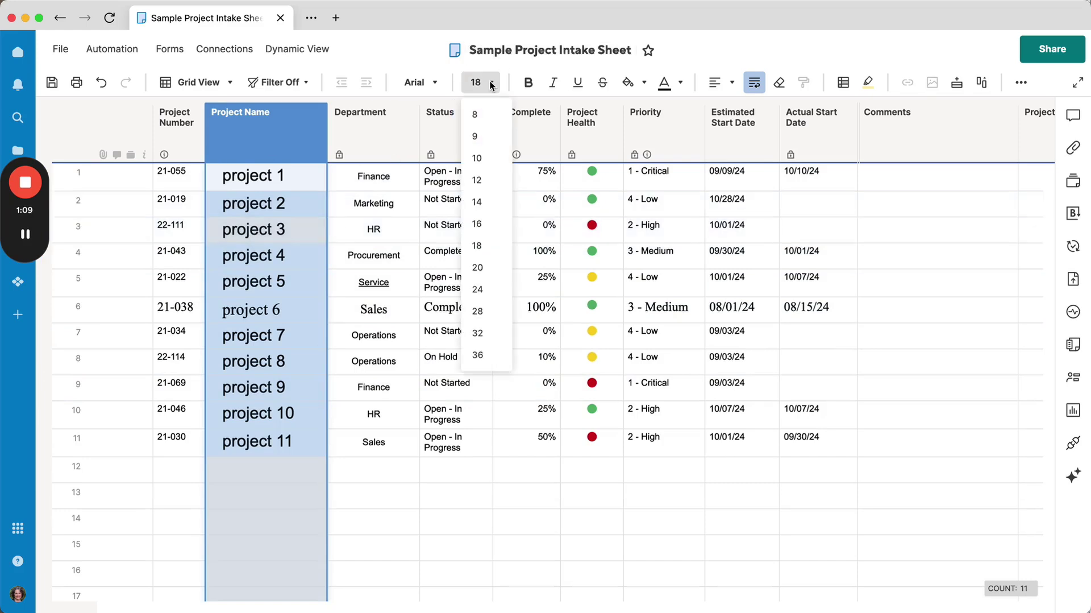
{"action": "left_click", "coordinate": [476, 202]}
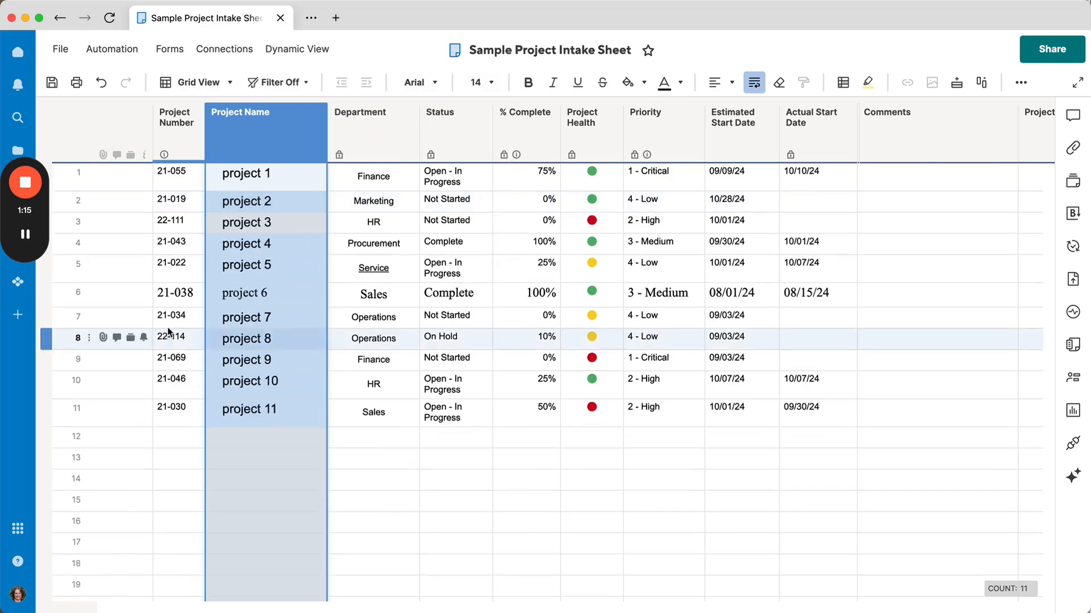
Step: Return project number 21-038 in row 6 to the Arial font
{"action": "left_click", "coordinate": [173, 297]}
{"action": "left_click", "coordinate": [440, 117]}
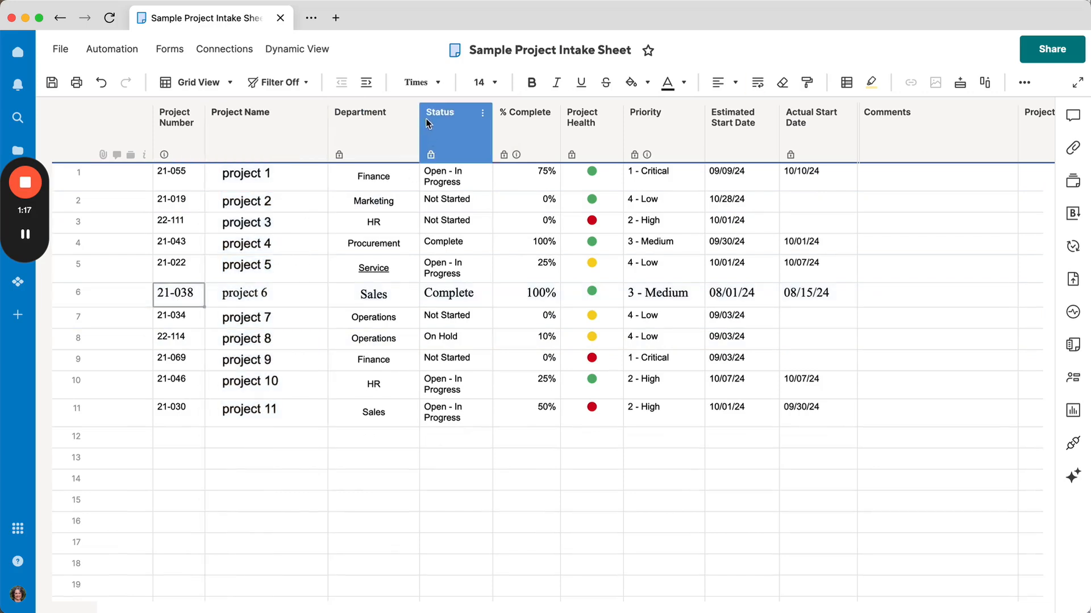
{"action": "left_click", "coordinate": [432, 83]}
{"action": "left_click", "coordinate": [415, 115]}
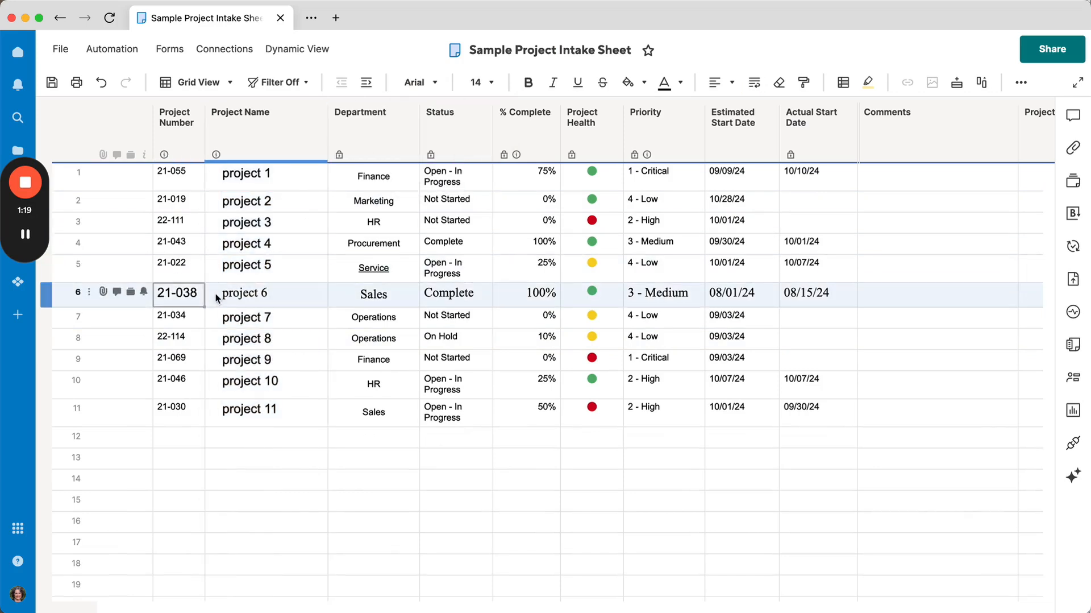
Step: Reduce project number 21-038 to size 10, comparing it against 21-022 in row 5
{"action": "left_click", "coordinate": [175, 264]}
{"action": "left_click", "coordinate": [176, 293]}
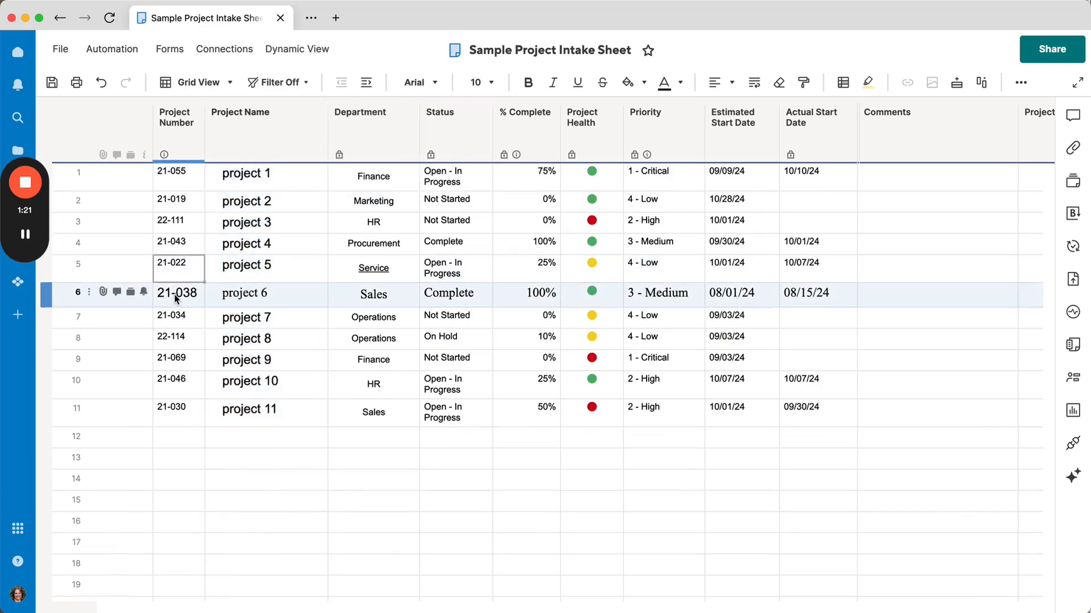
{"action": "left_click", "coordinate": [524, 117]}
{"action": "left_click", "coordinate": [493, 83]}
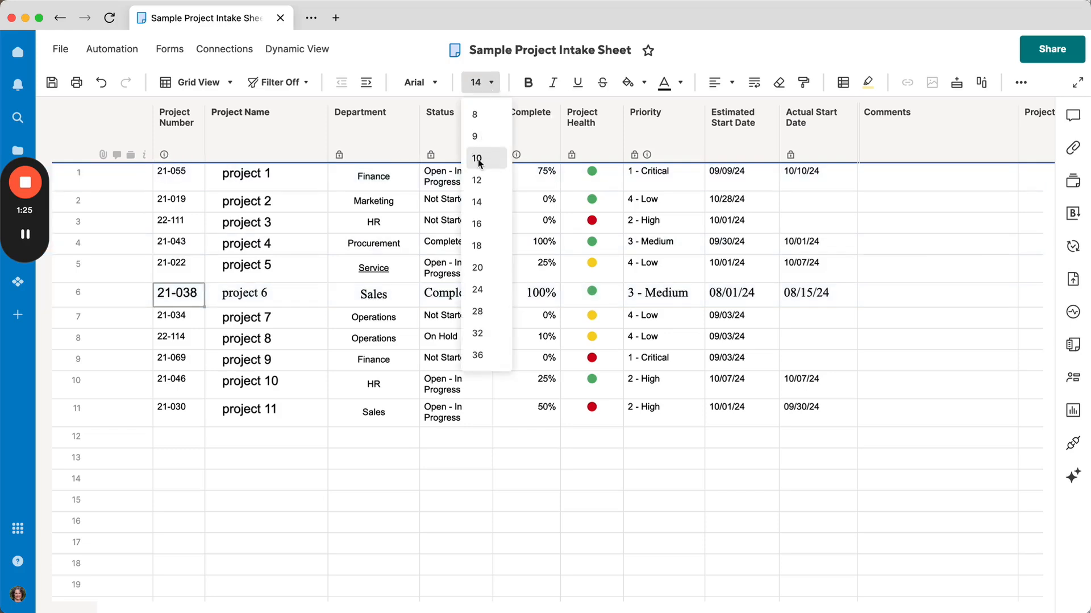
{"action": "left_click", "coordinate": [175, 264]}
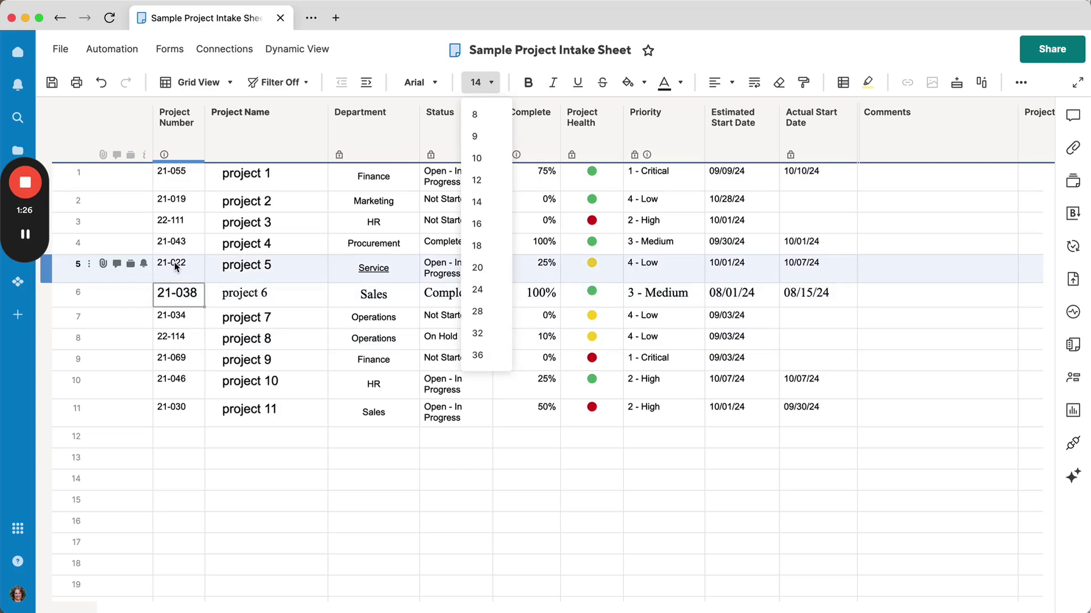
{"action": "left_click", "coordinate": [175, 297]}
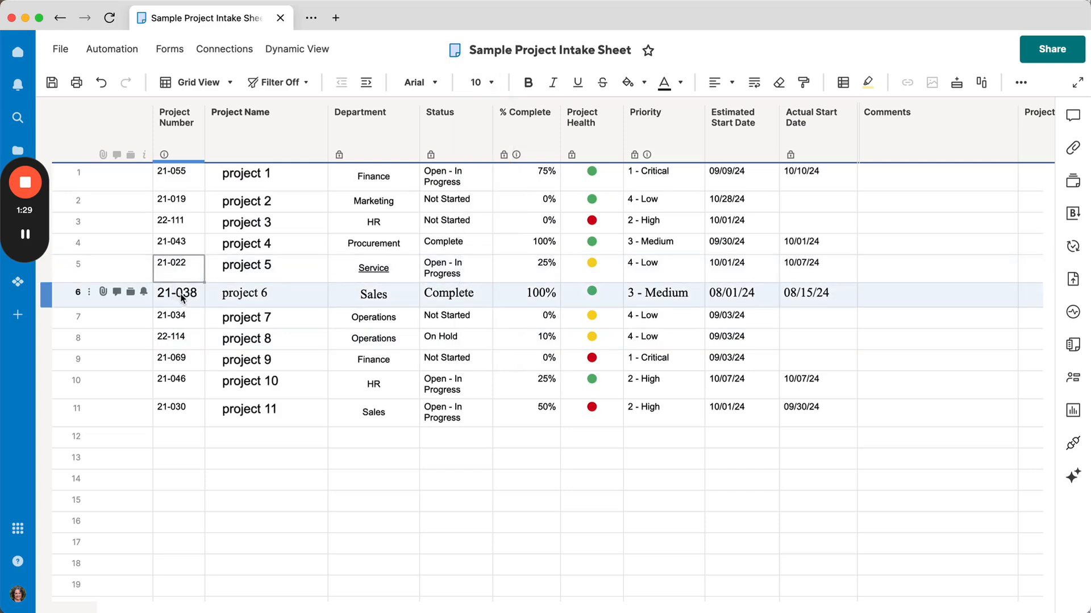
{"action": "left_click", "coordinate": [175, 267]}
{"action": "left_click", "coordinate": [179, 294]}
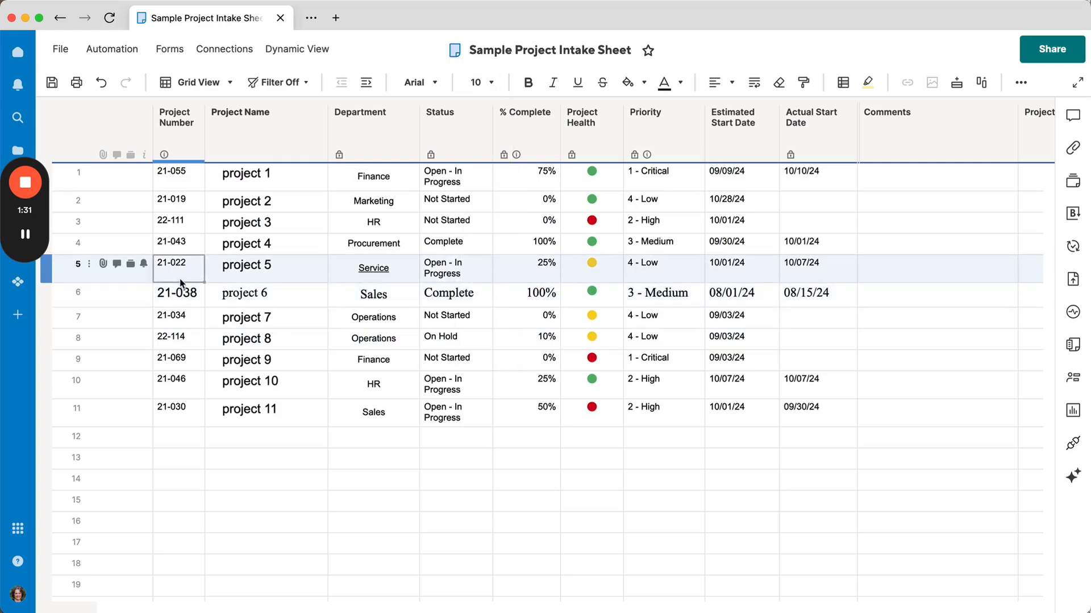
{"action": "left_click", "coordinate": [188, 270]}
Step: Copy the plain formatting of project number 21-022 onto 21-038 with Format Painter
{"action": "left_click", "coordinate": [178, 244]}
{"action": "left_click", "coordinate": [181, 224]}
{"action": "left_click", "coordinate": [175, 244]}
{"action": "left_click", "coordinate": [175, 264]}
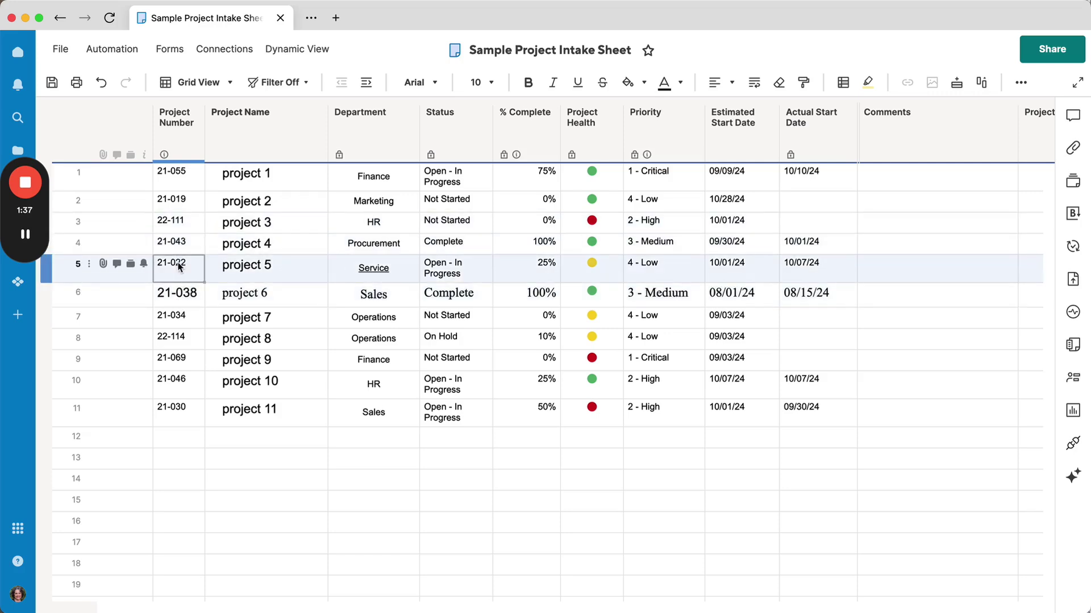
{"action": "left_click", "coordinate": [803, 83]}
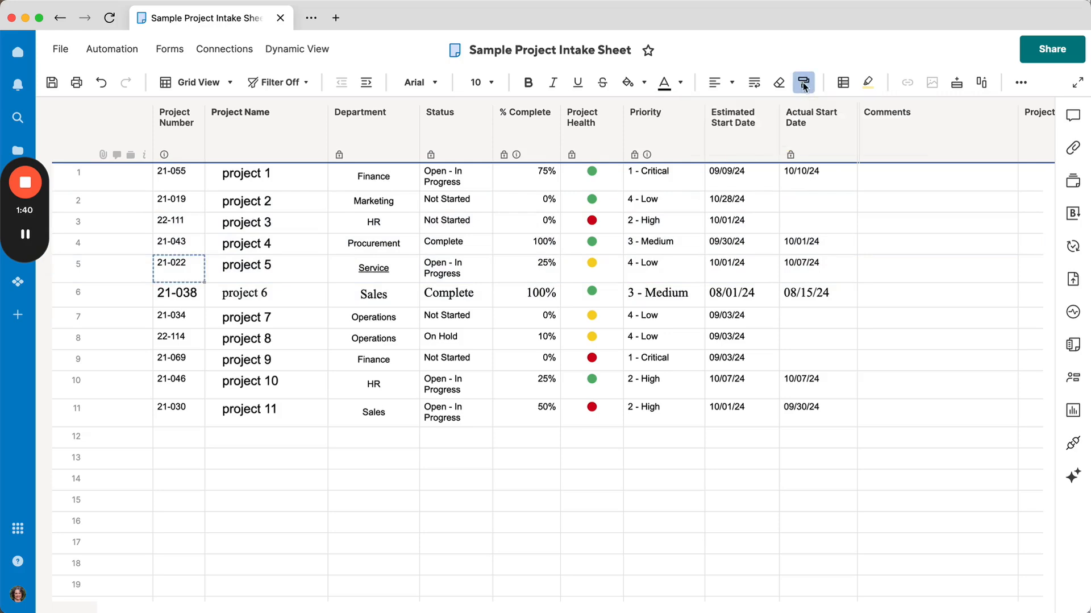
{"action": "left_click", "coordinate": [226, 292]}
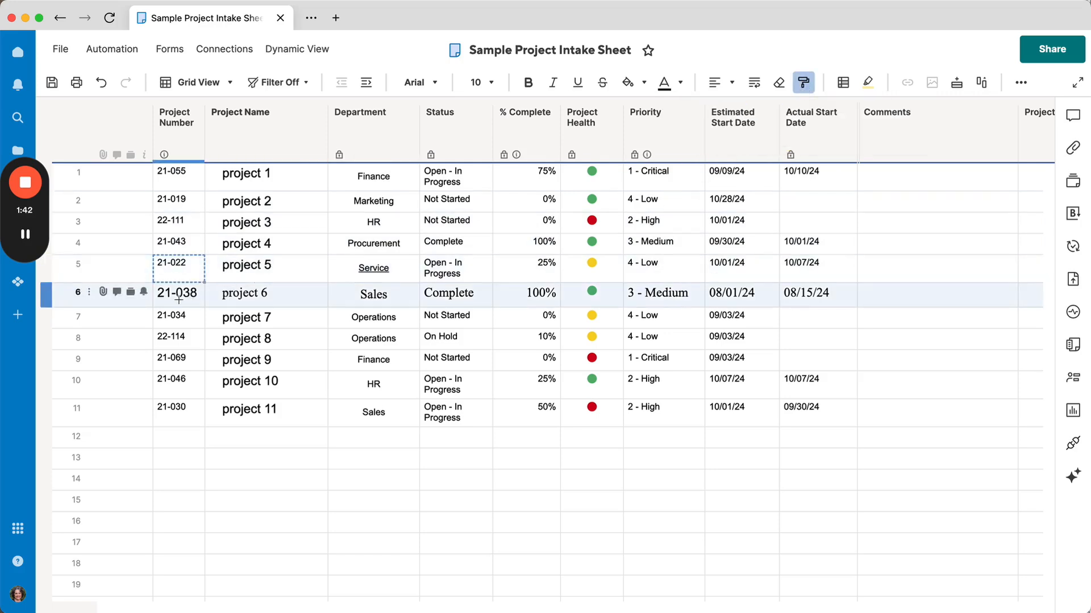
{"action": "left_click", "coordinate": [175, 295]}
{"action": "left_click", "coordinate": [179, 274]}
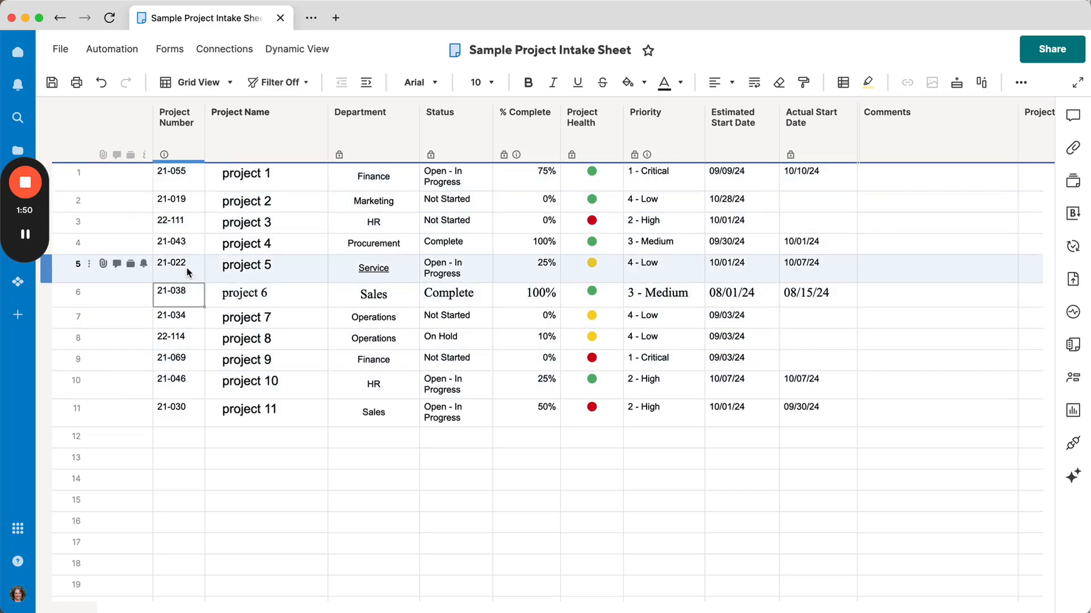
Step: Paint the same plain formatting down all Project Name cells in rows 1–11
{"action": "left_click", "coordinate": [803, 82]}
{"action": "left_click_drag", "start_coordinate": [294, 175], "coordinate": [295, 401]}
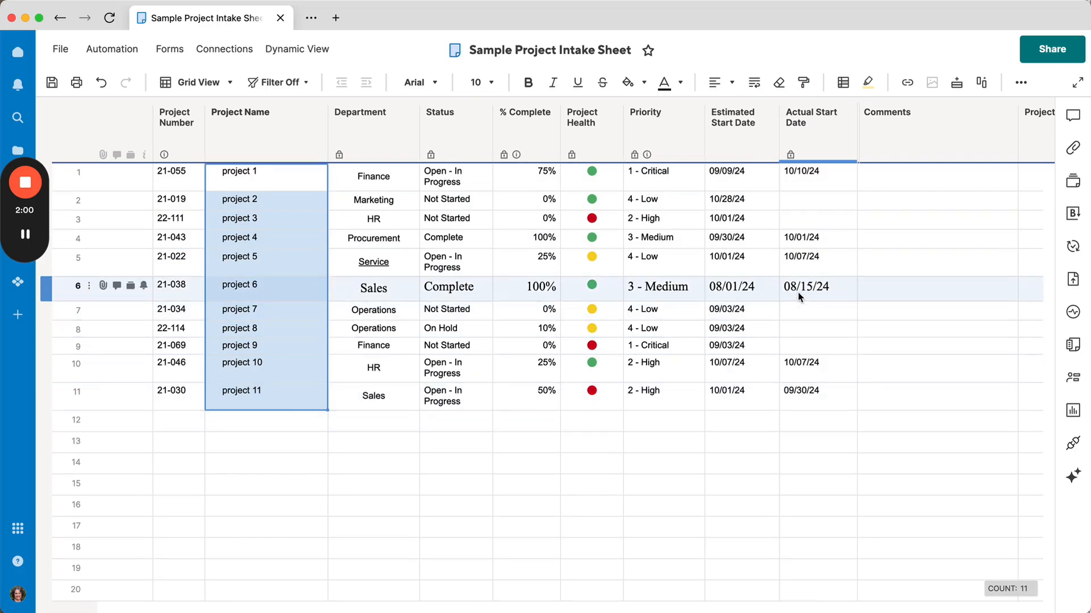
Step: Paint project 8's plain formatting across the rows' Status through Actual Start Date cells
{"action": "left_click_drag", "start_coordinate": [840, 399], "coordinate": [869, 369]}
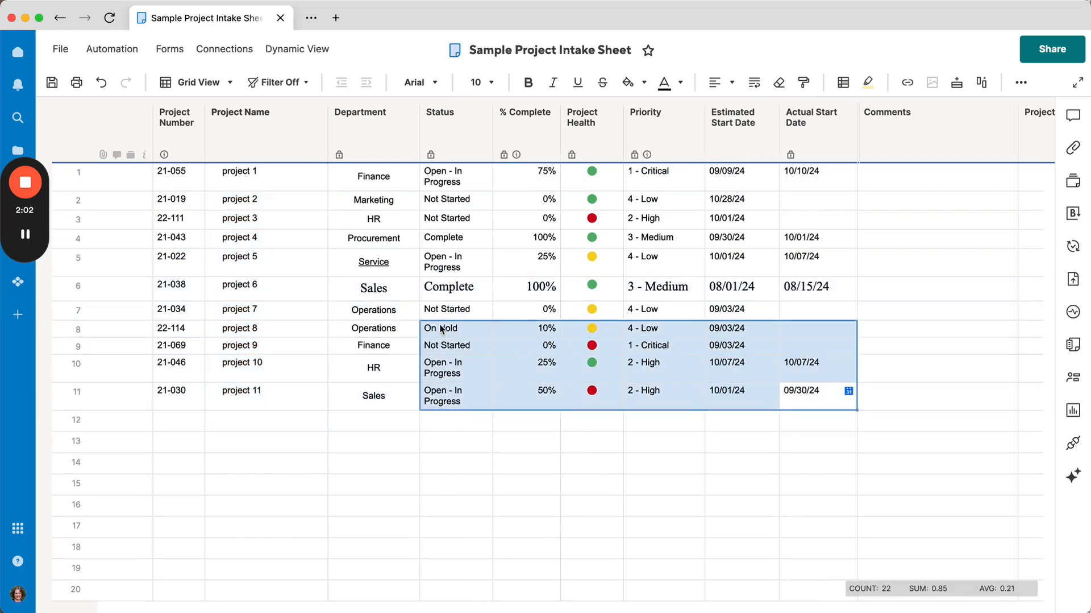
{"action": "left_click", "coordinate": [240, 328]}
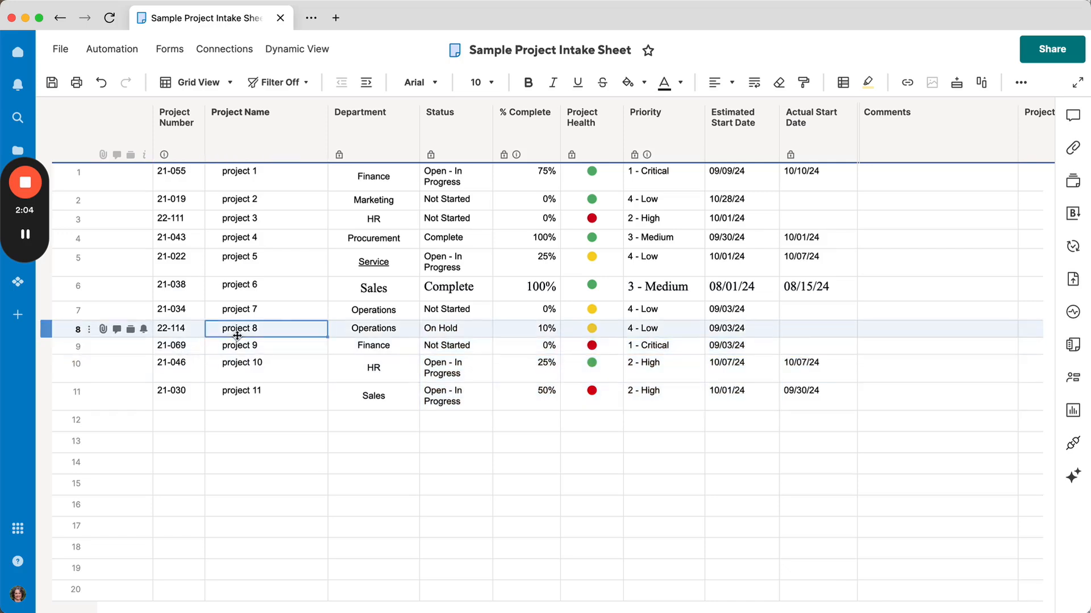
{"action": "left_click", "coordinate": [806, 83]}
{"action": "mouse_move", "coordinate": [440, 328]}
{"action": "left_mouse_down"}
{"action": "mouse_move", "coordinate": [840, 394]}
{"action": "mouse_move", "coordinate": [173, 187]}
{"action": "left_mouse_up"}
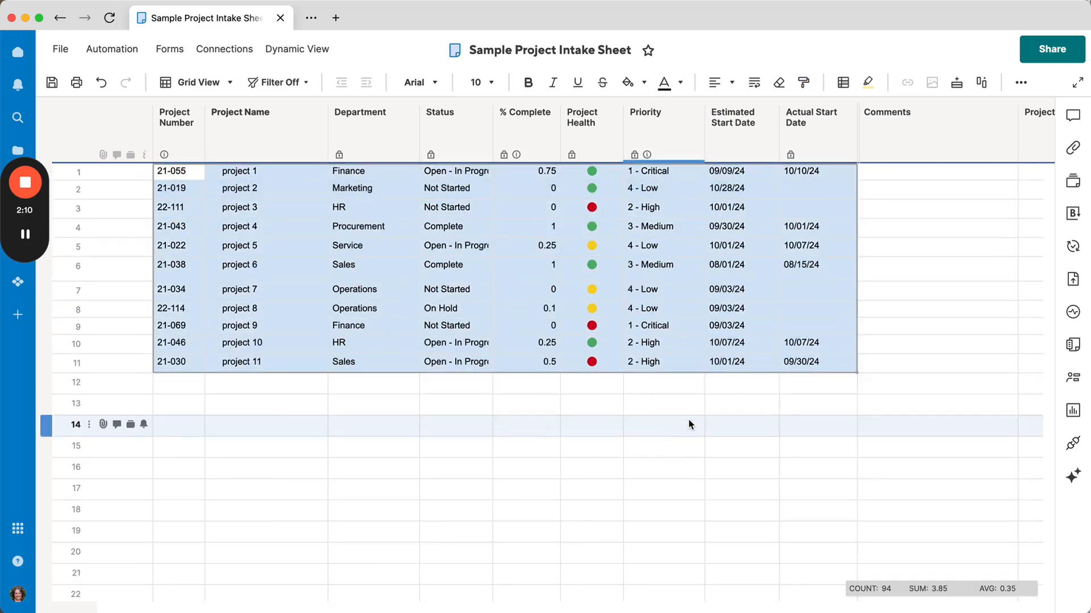
Step: Try italic and underline on row 2's Not Started status, then undo it
{"action": "left_click", "coordinate": [524, 402]}
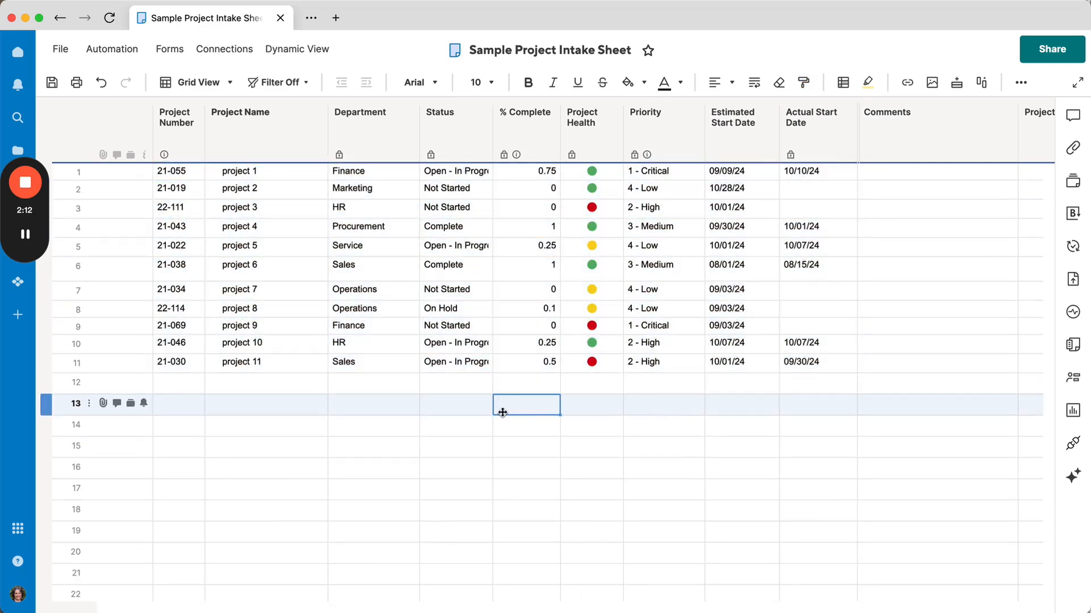
{"action": "left_click", "coordinate": [452, 187]}
{"action": "left_click", "coordinate": [553, 82]}
{"action": "left_click", "coordinate": [577, 83]}
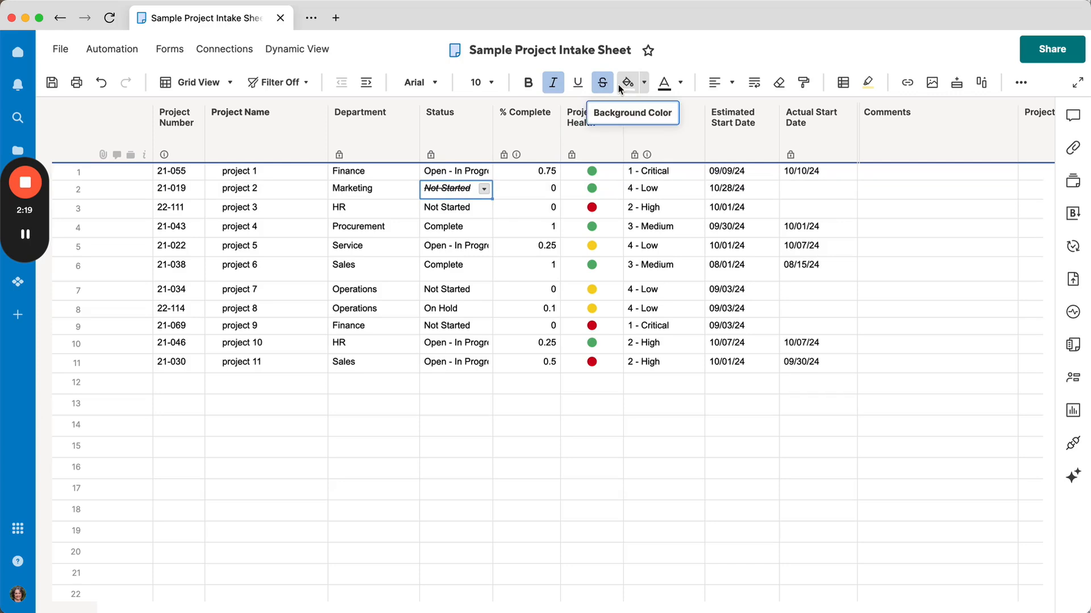
{"action": "key", "text": "super+z"}
{"action": "key", "text": "super+z"}
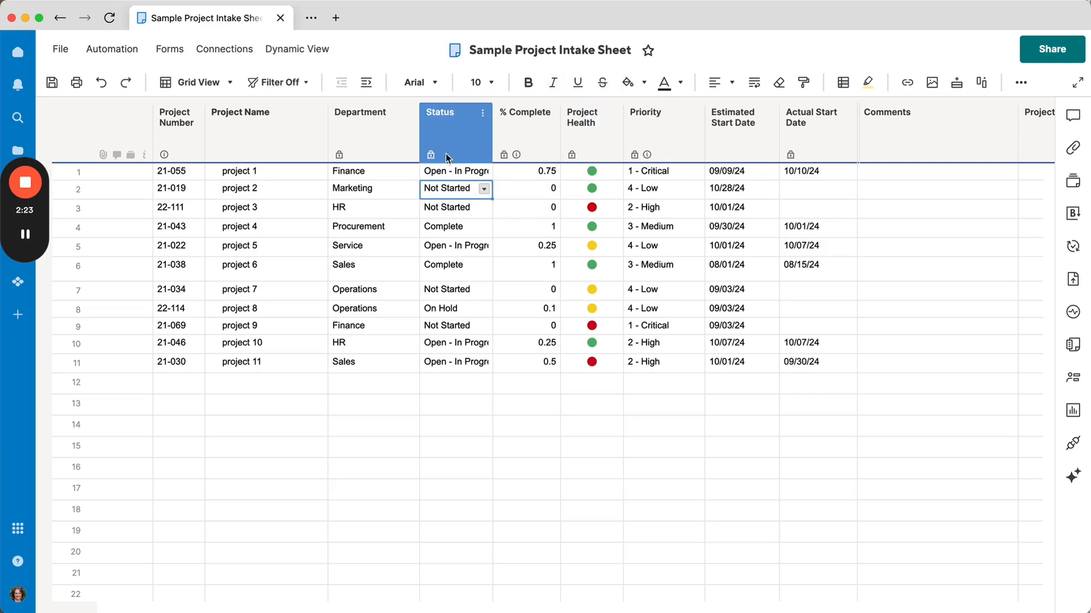
Step: Give the row 2 Marketing cell a light lavender fill after trying red and purple
{"action": "left_click", "coordinate": [401, 188]}
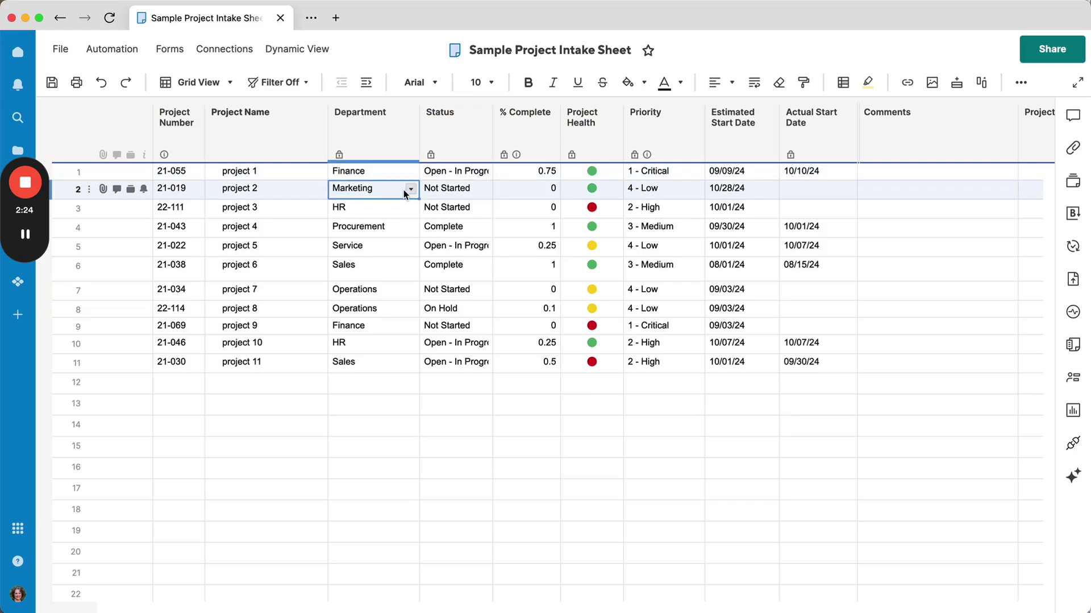
{"action": "left_click", "coordinate": [644, 83]}
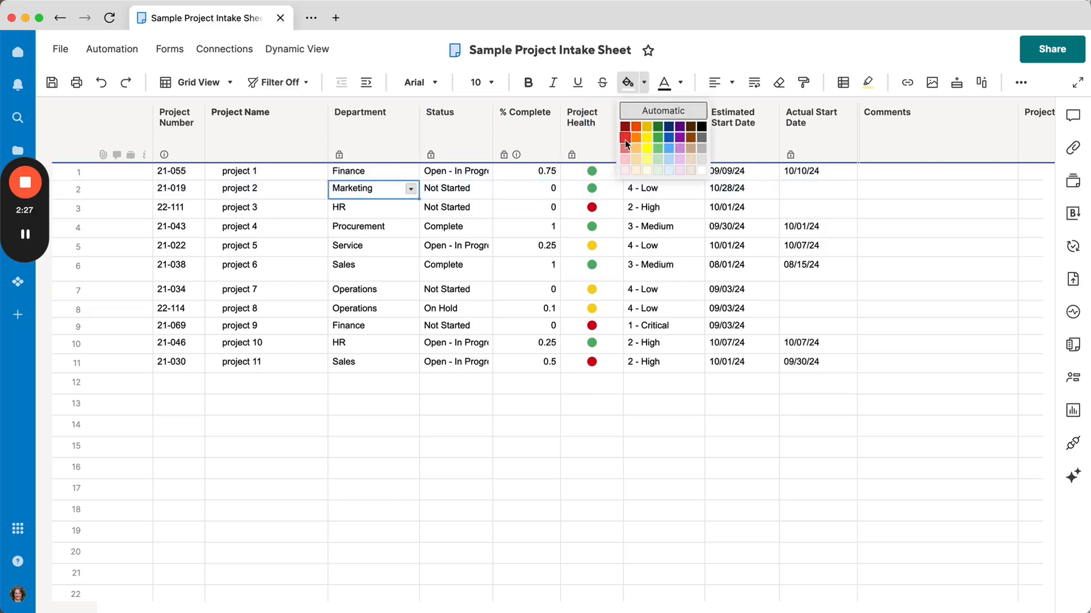
{"action": "left_click", "coordinate": [626, 139]}
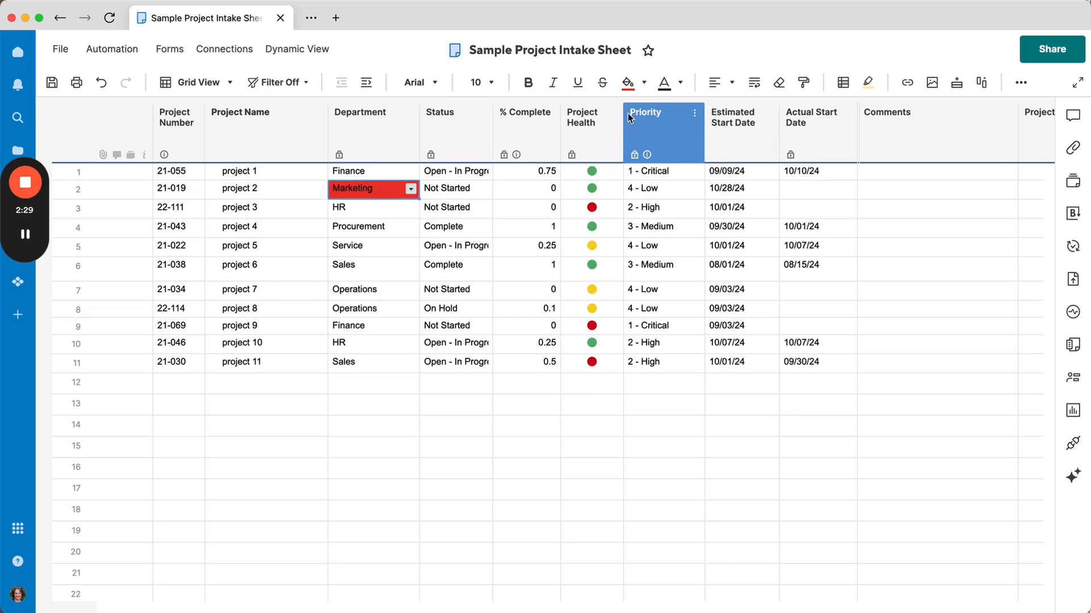
{"action": "left_click", "coordinate": [680, 83]}
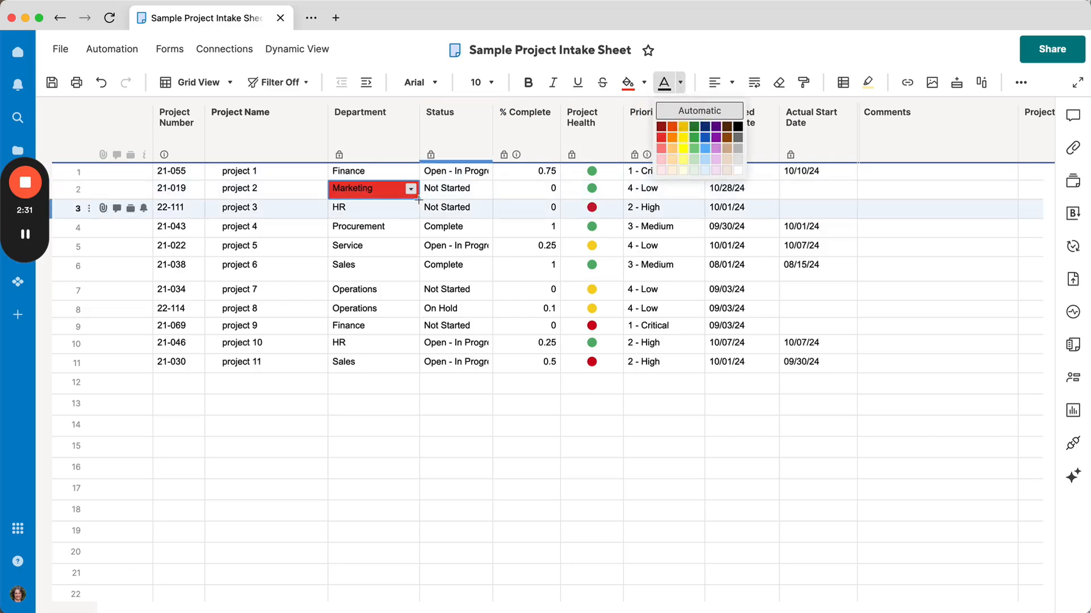
{"action": "left_click", "coordinate": [735, 170]}
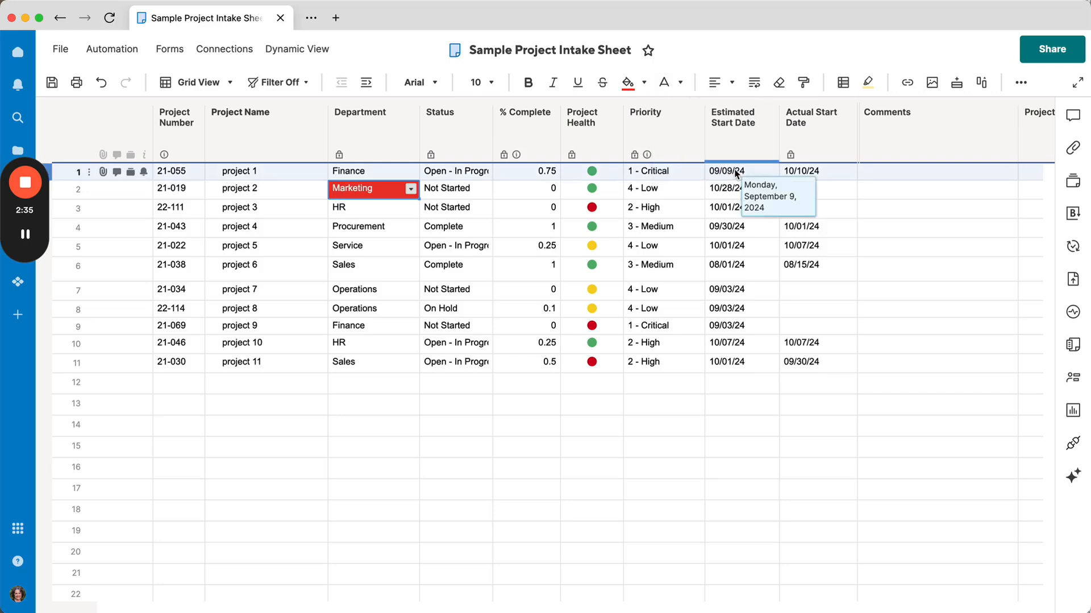
{"action": "left_click", "coordinate": [645, 83]}
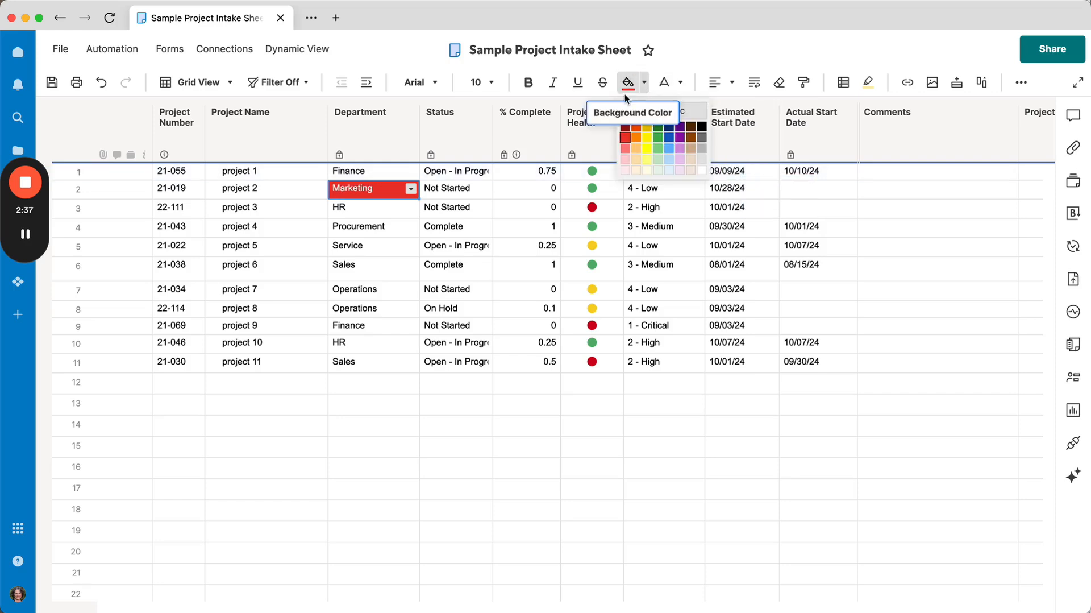
{"action": "left_click", "coordinate": [681, 134]}
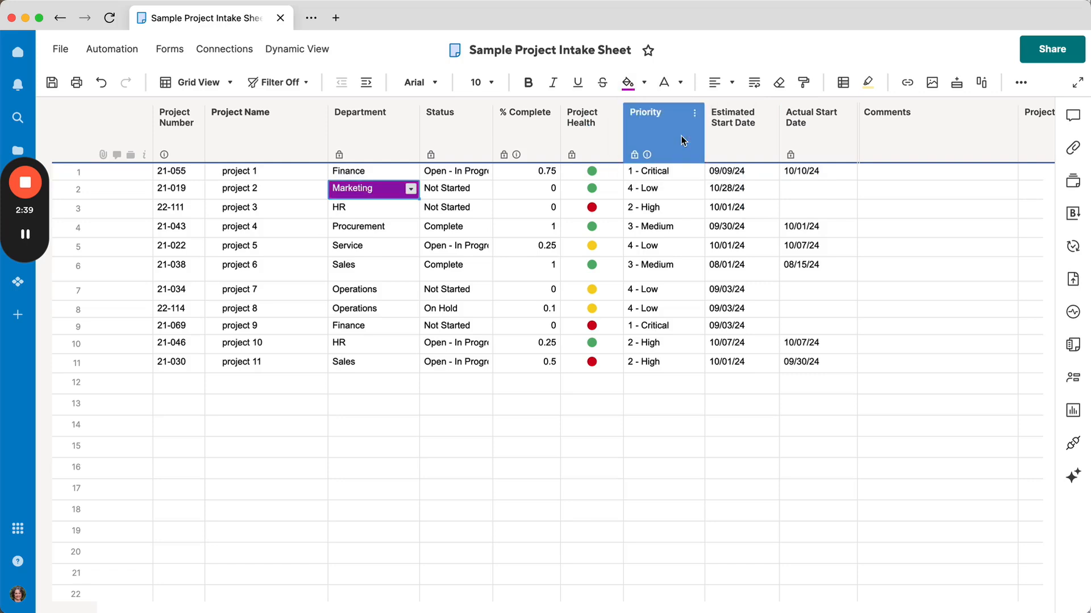
{"action": "left_click", "coordinate": [645, 83]}
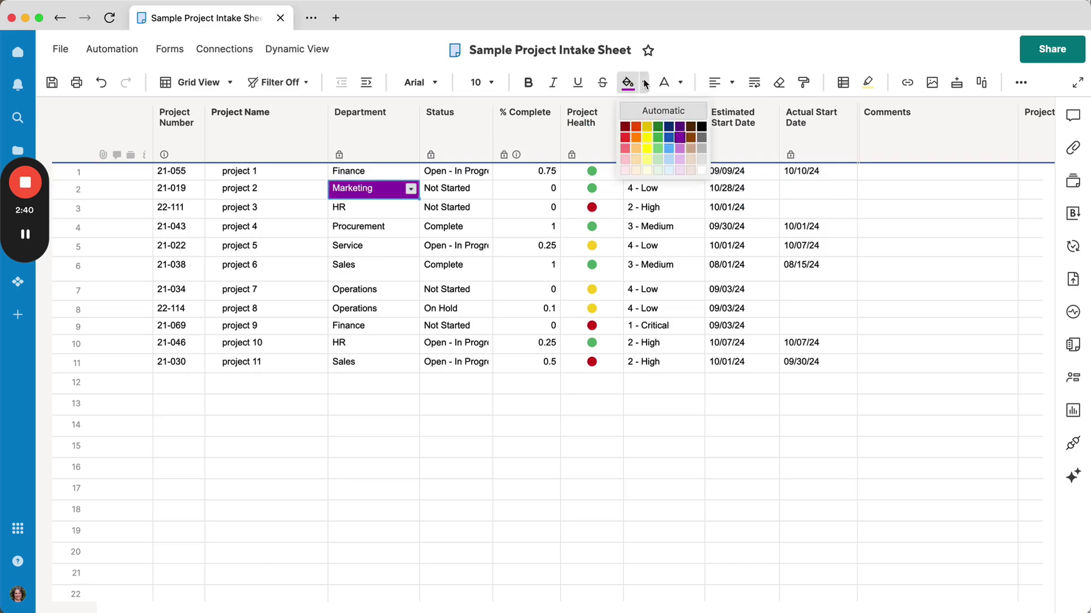
{"action": "left_click", "coordinate": [681, 159]}
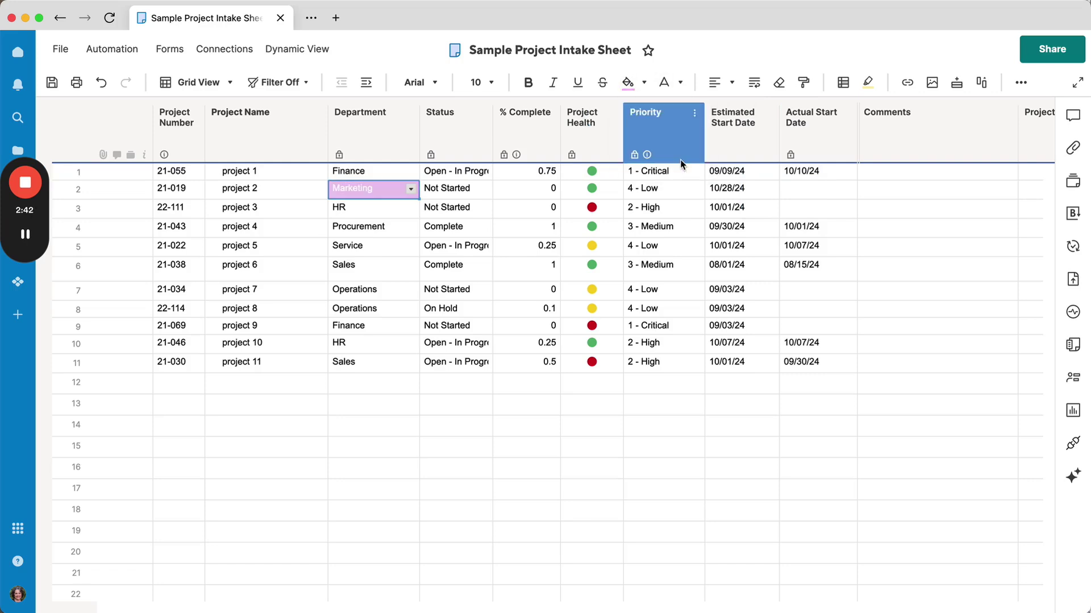
Step: Colour the Marketing cell's text purple
{"action": "left_click", "coordinate": [345, 187]}
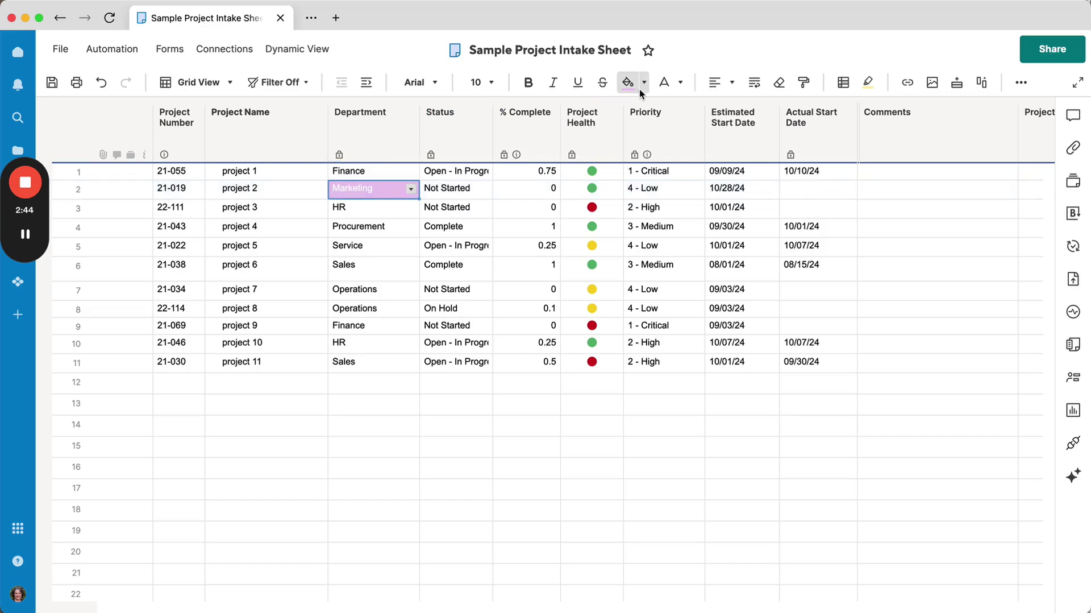
{"action": "left_click", "coordinate": [679, 84]}
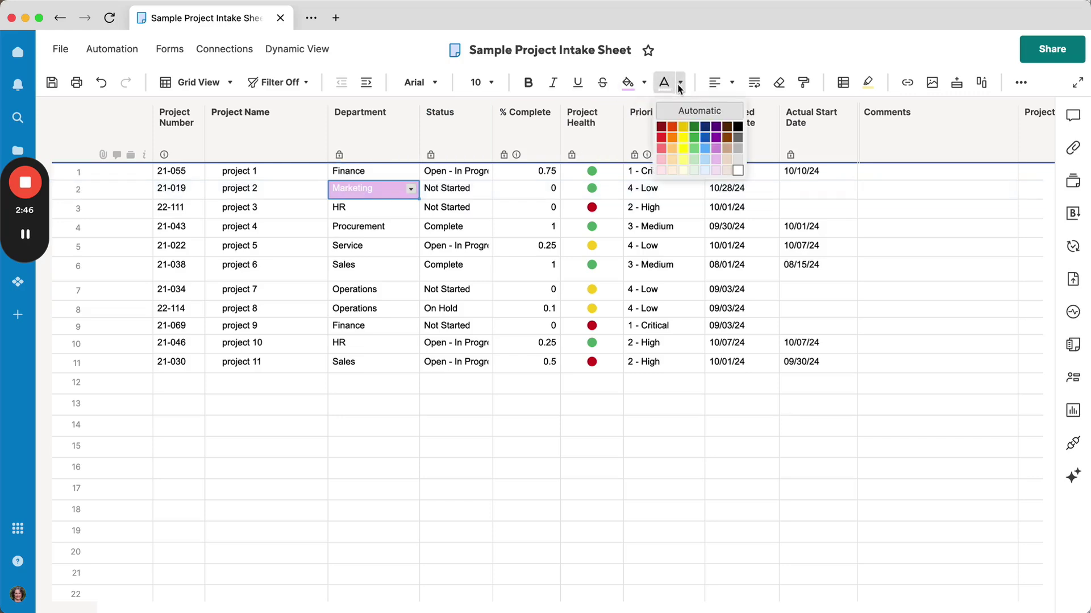
{"action": "left_click", "coordinate": [712, 128]}
{"action": "left_click", "coordinate": [391, 206]}
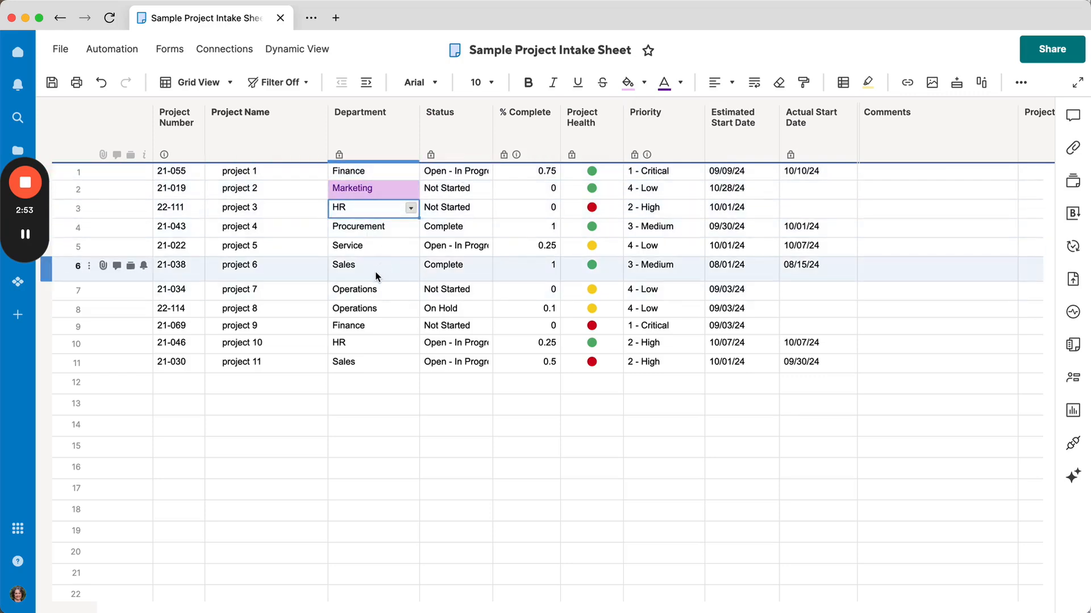
Step: Paint the Finance cell's plain formatting onto the Marketing cell
{"action": "left_click", "coordinate": [367, 170]}
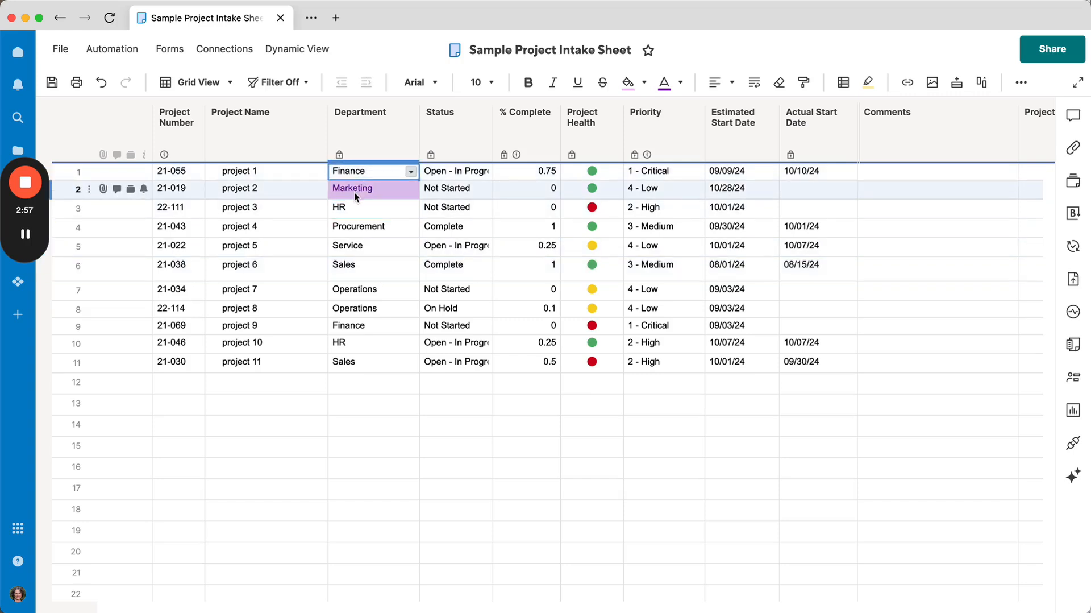
{"action": "left_click", "coordinate": [803, 82]}
{"action": "left_click", "coordinate": [588, 136]}
{"action": "left_click", "coordinate": [366, 187]}
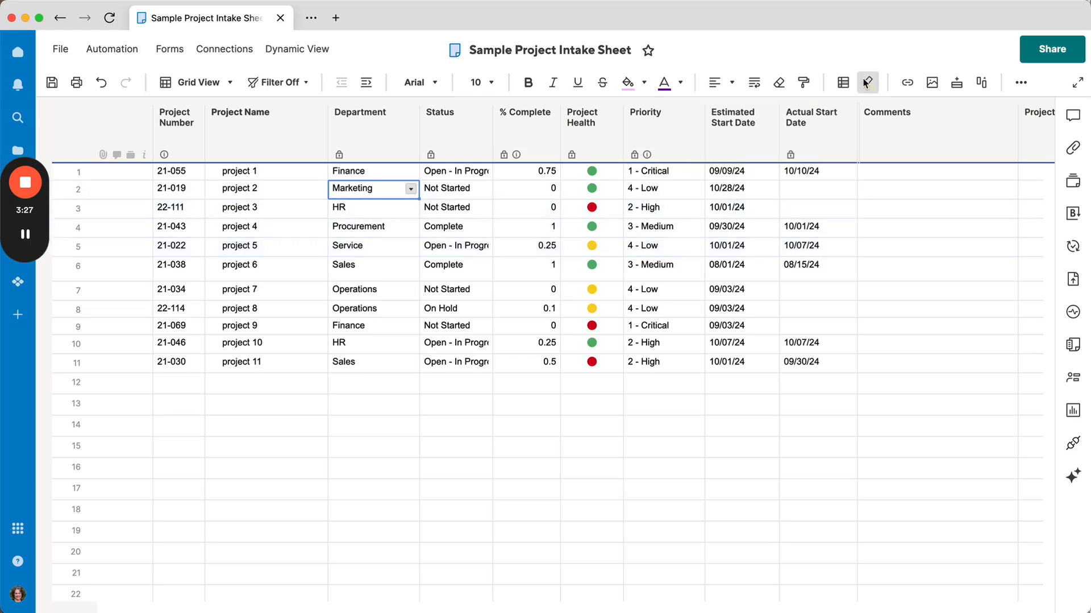
Step: Review the completed-rows rule's Status is 'Complete' condition and gray format
{"action": "left_click", "coordinate": [844, 82]}
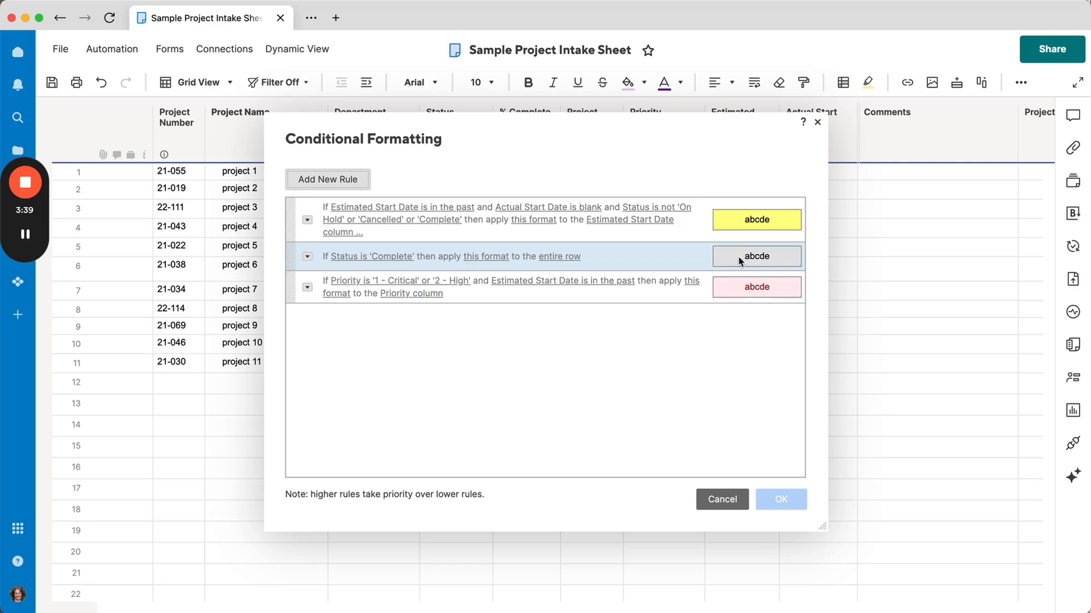
{"action": "left_click", "coordinate": [362, 259]}
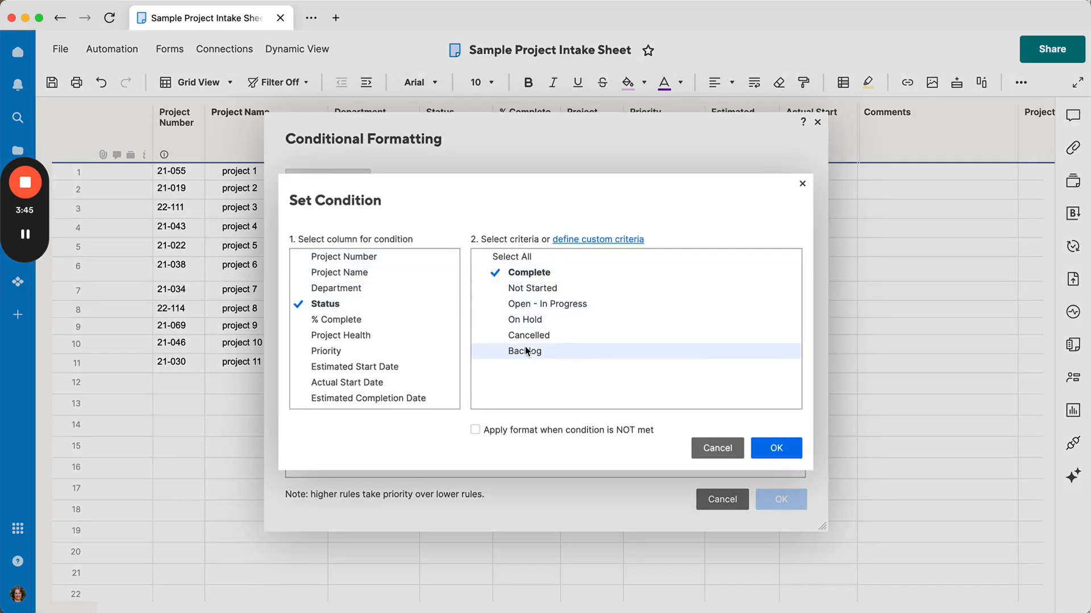
{"action": "left_click", "coordinate": [771, 451]}
{"action": "left_click", "coordinate": [489, 257]}
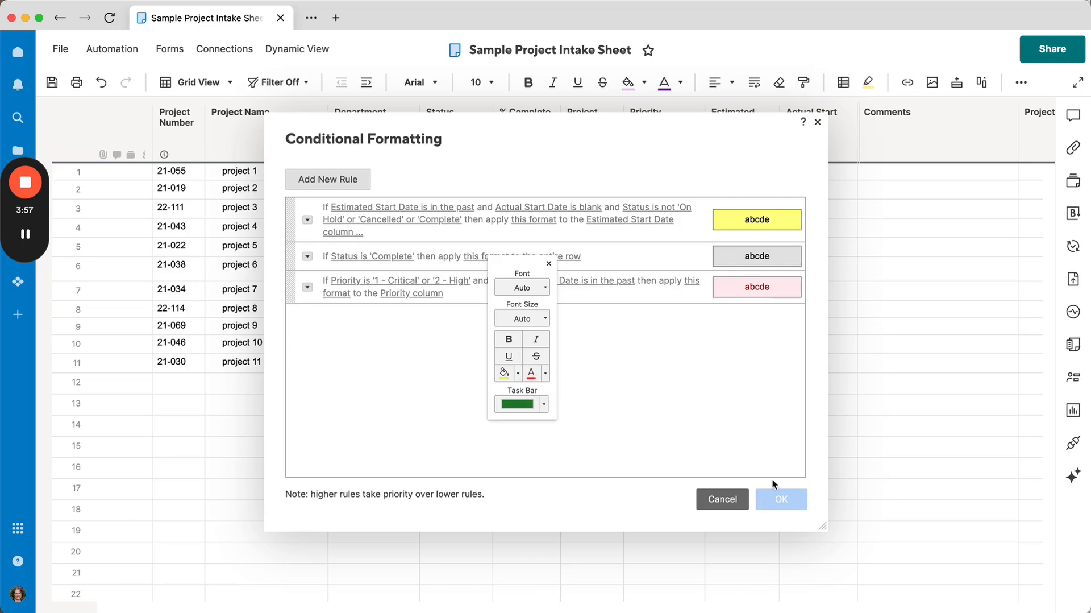
{"action": "left_click", "coordinate": [736, 514]}
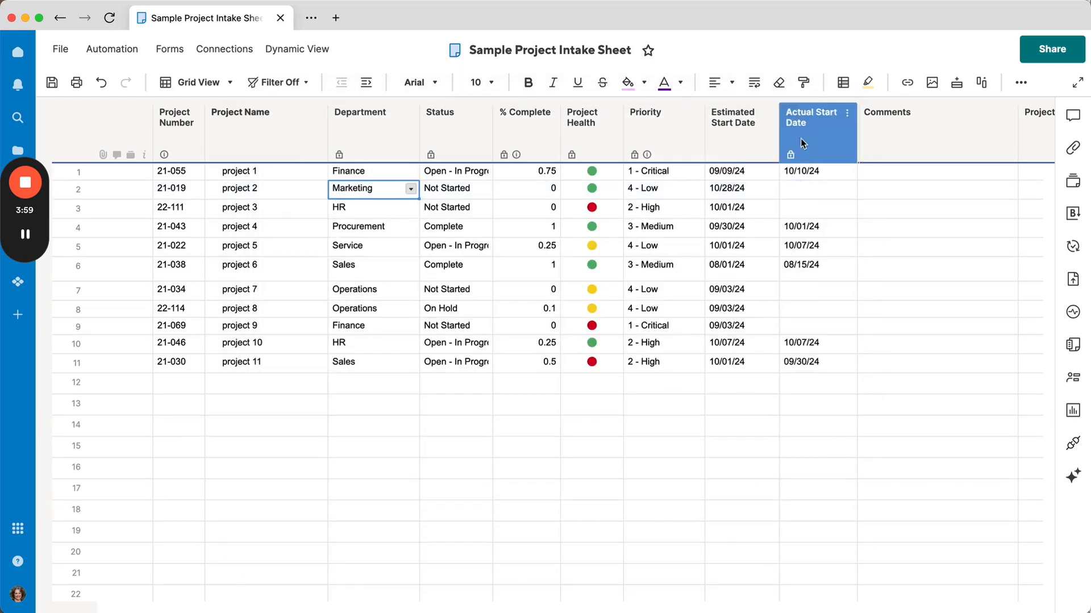
Step: Enable the completed-rows rule so projects 4 and 6 shade gray
{"action": "left_click", "coordinate": [843, 82]}
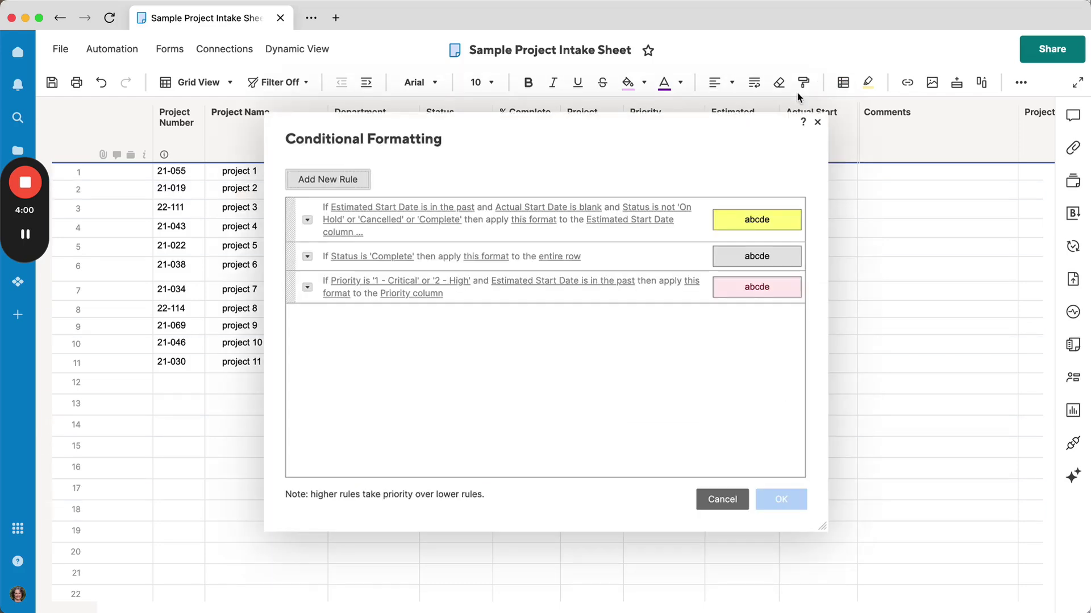
{"action": "left_click", "coordinate": [307, 257]}
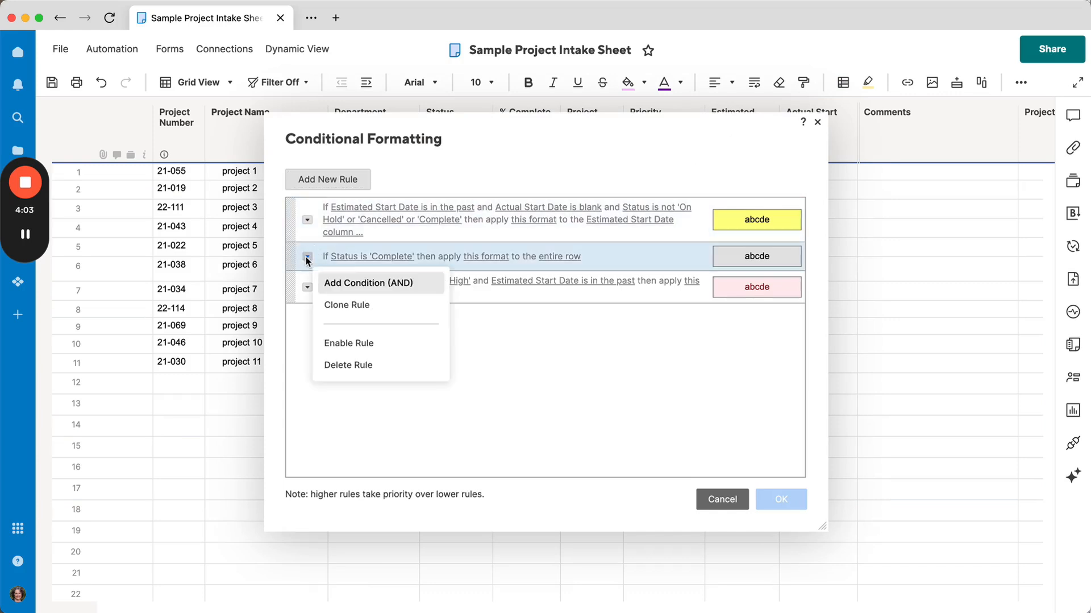
{"action": "left_click", "coordinate": [349, 342]}
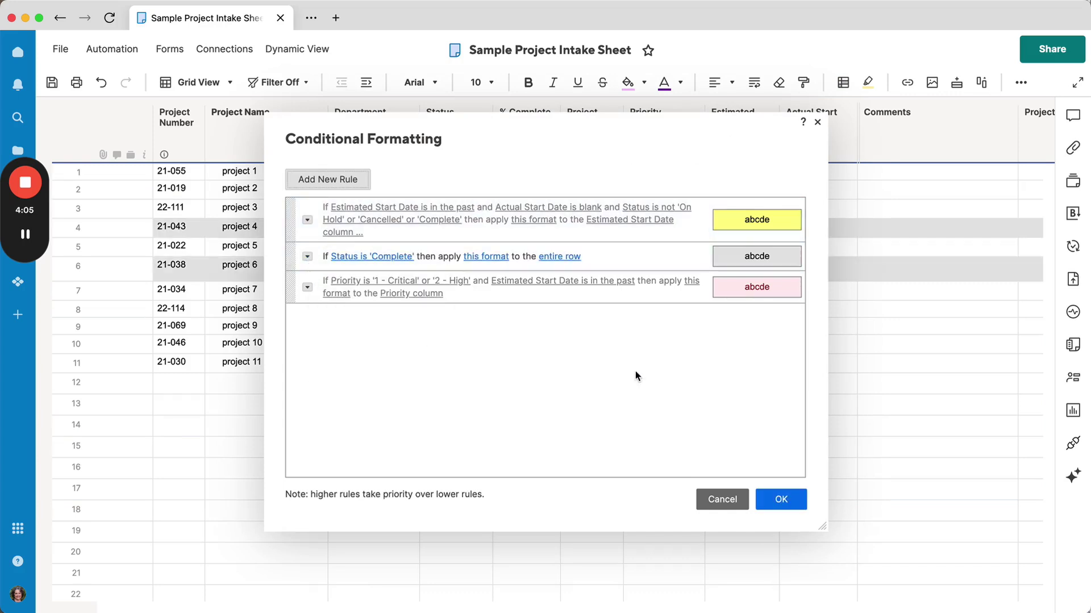
{"action": "left_click", "coordinate": [771, 501]}
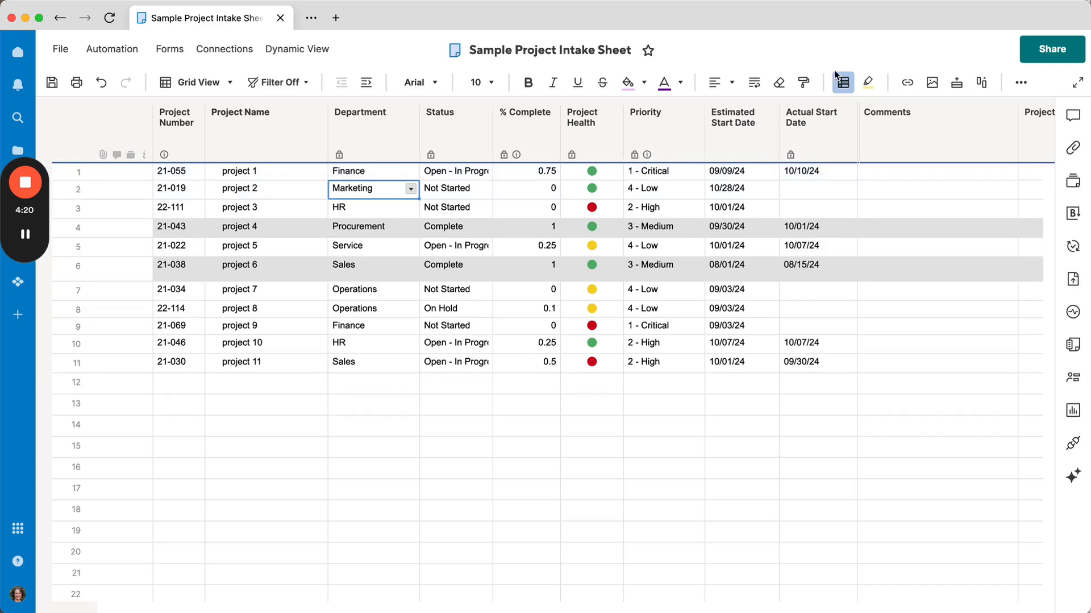
Step: Check which columns the overdue start date rule formats, leaving them unchanged
{"action": "left_click", "coordinate": [843, 82]}
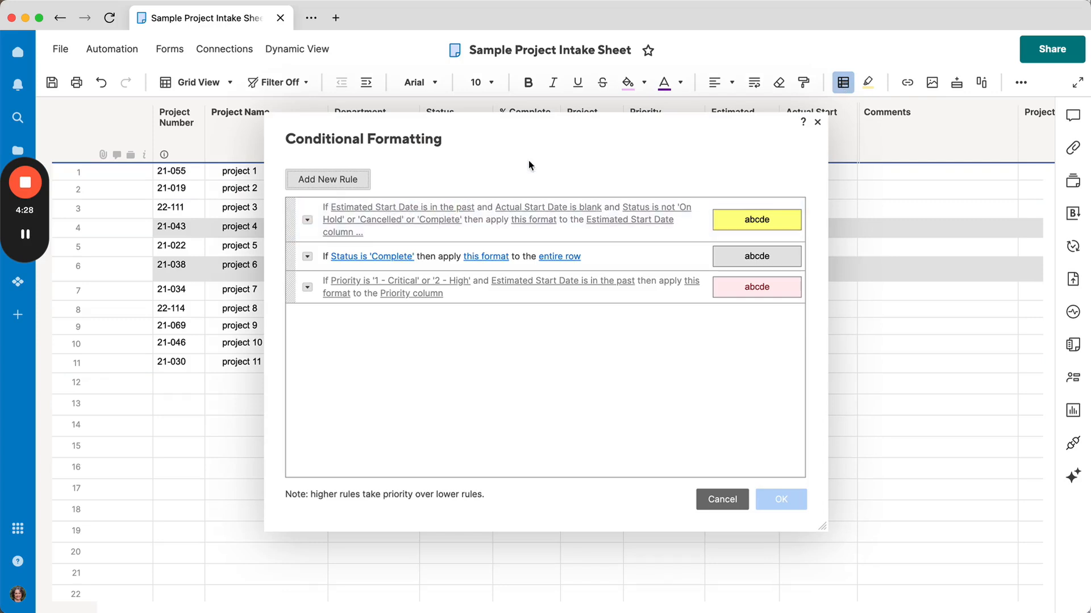
{"action": "left_click_drag", "start_coordinate": [558, 148], "coordinate": [571, 223]}
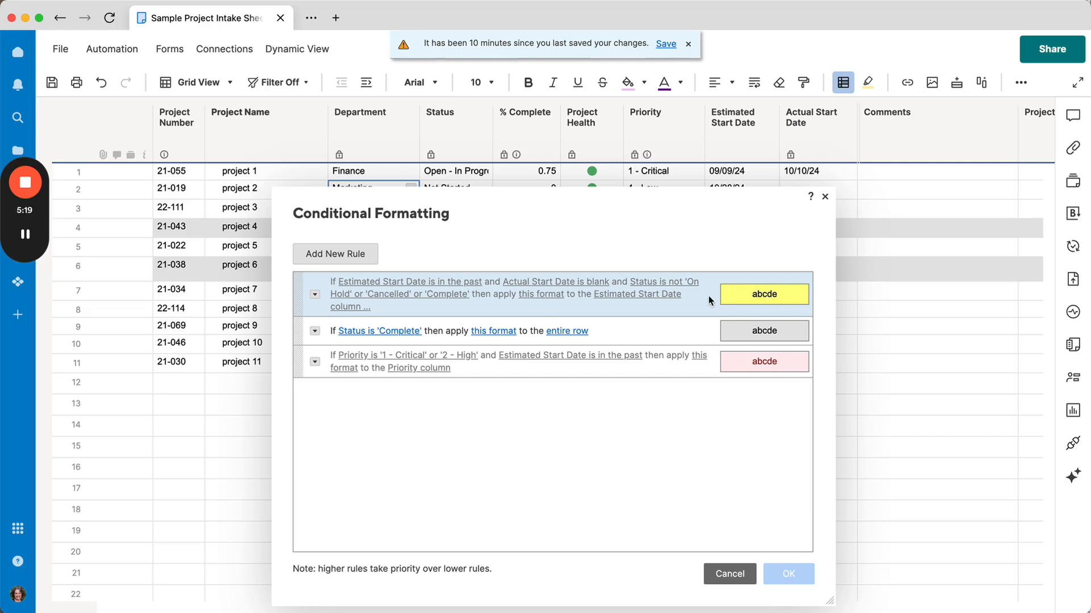
{"action": "left_click", "coordinate": [661, 299]}
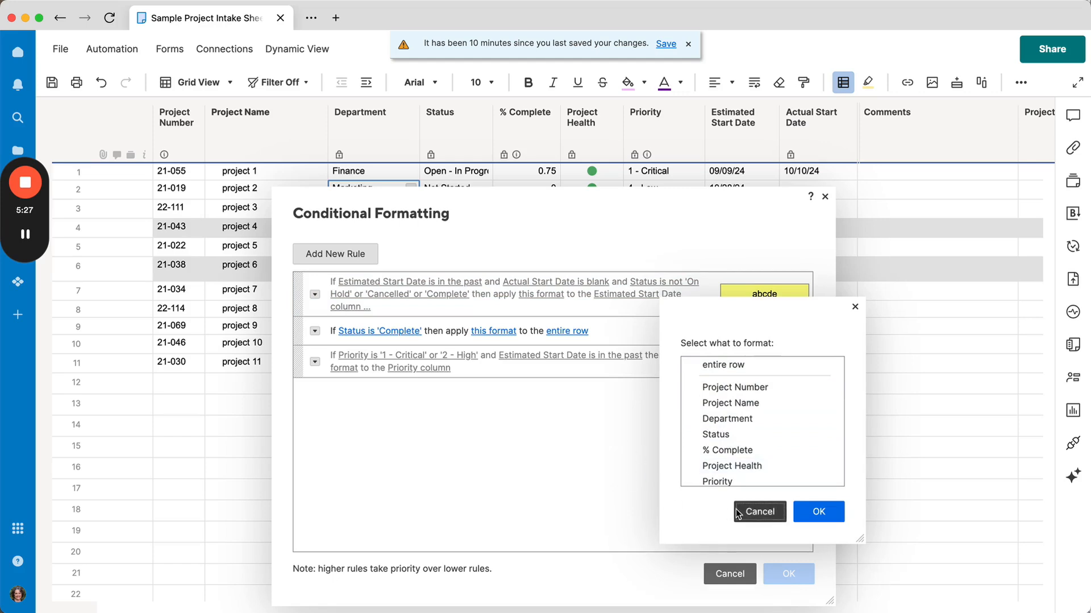
{"action": "left_click", "coordinate": [817, 511]}
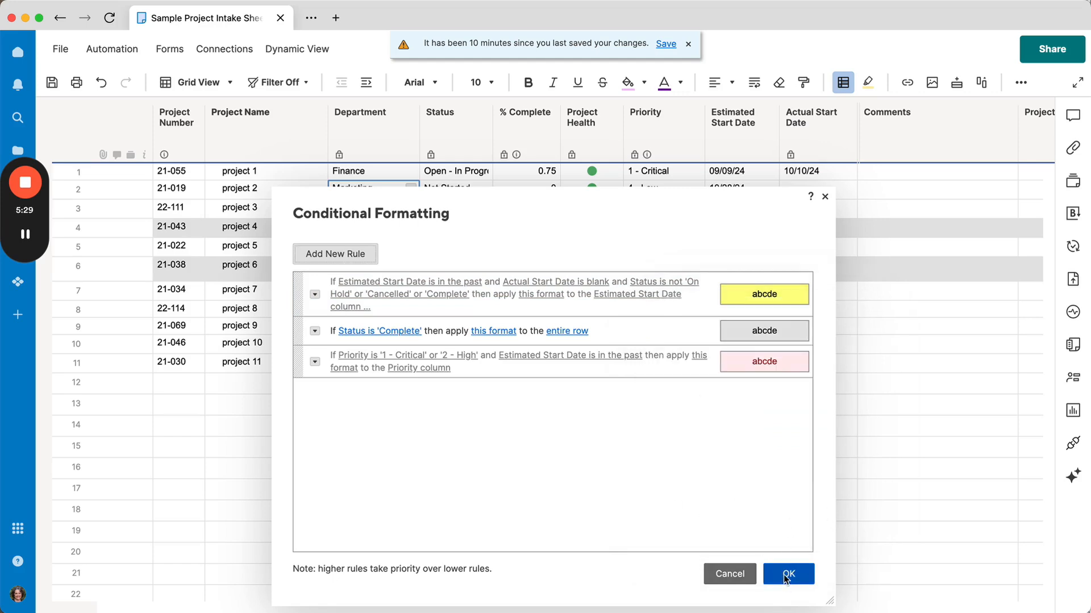
Step: Enable the overdue start date rule so projects 3, 7 and 9 highlight yellow
{"action": "left_click", "coordinate": [315, 292]}
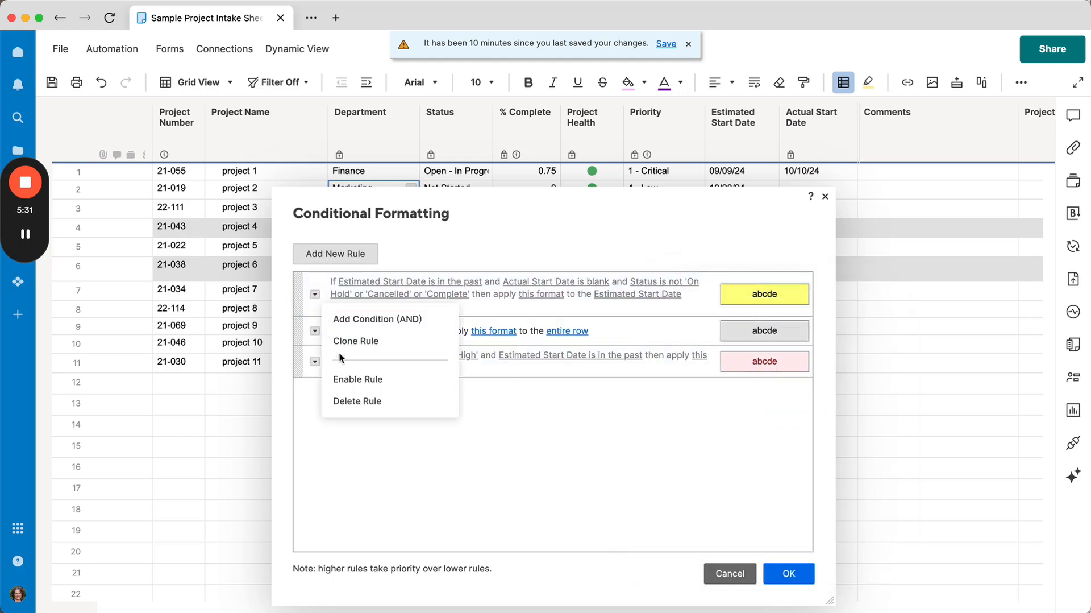
{"action": "left_click", "coordinate": [357, 379]}
{"action": "left_click", "coordinate": [788, 572]}
{"action": "left_click", "coordinate": [820, 290]}
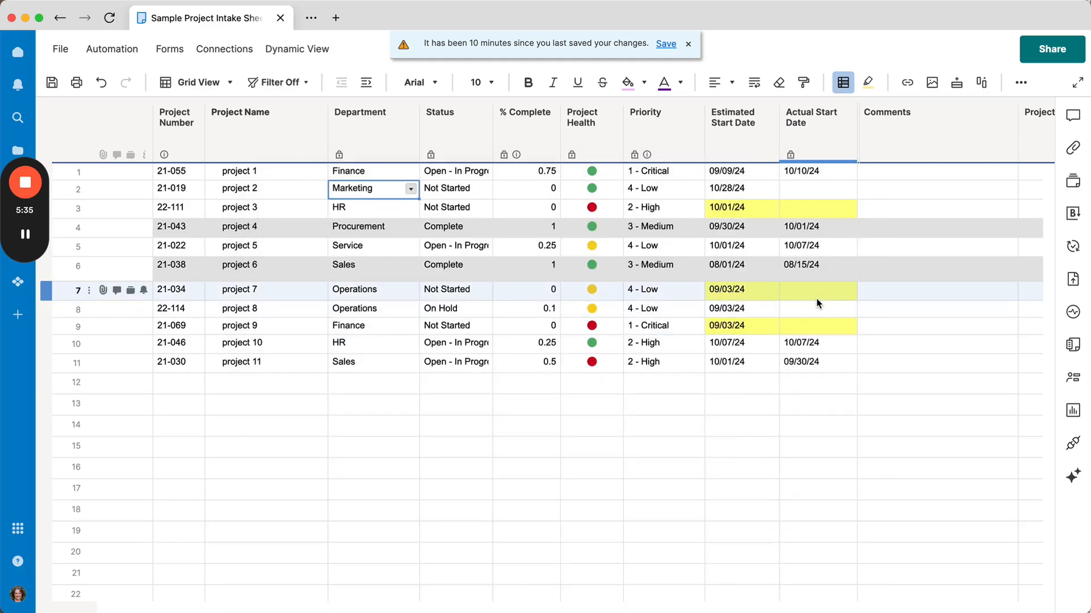
{"action": "left_click", "coordinate": [817, 303]}
{"action": "left_click", "coordinate": [721, 189]}
{"action": "left_click", "coordinate": [728, 209]}
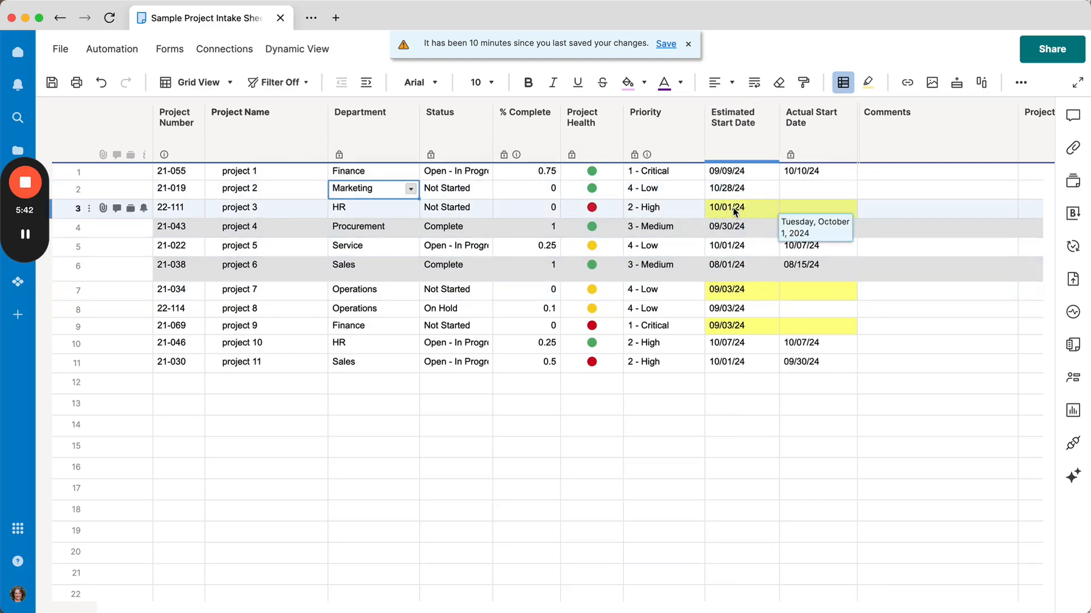
{"action": "mouse_move", "coordinate": [740, 207]}
{"action": "left_click", "coordinate": [784, 206]}
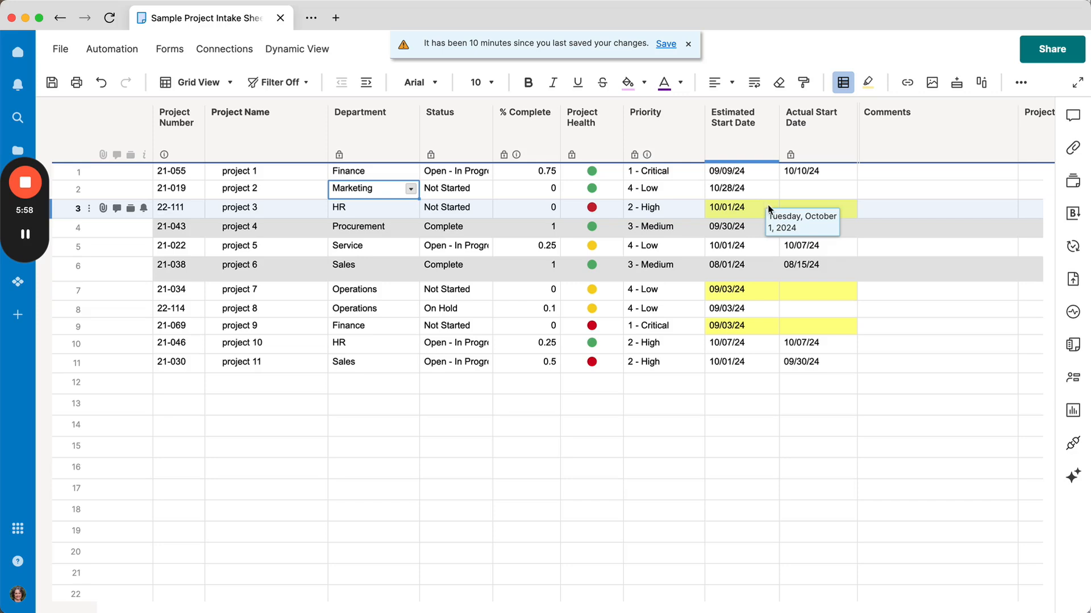
Step: Enable the high-priority overdue rule so Critical and High Priority cells shade pink
{"action": "left_click", "coordinate": [843, 82]}
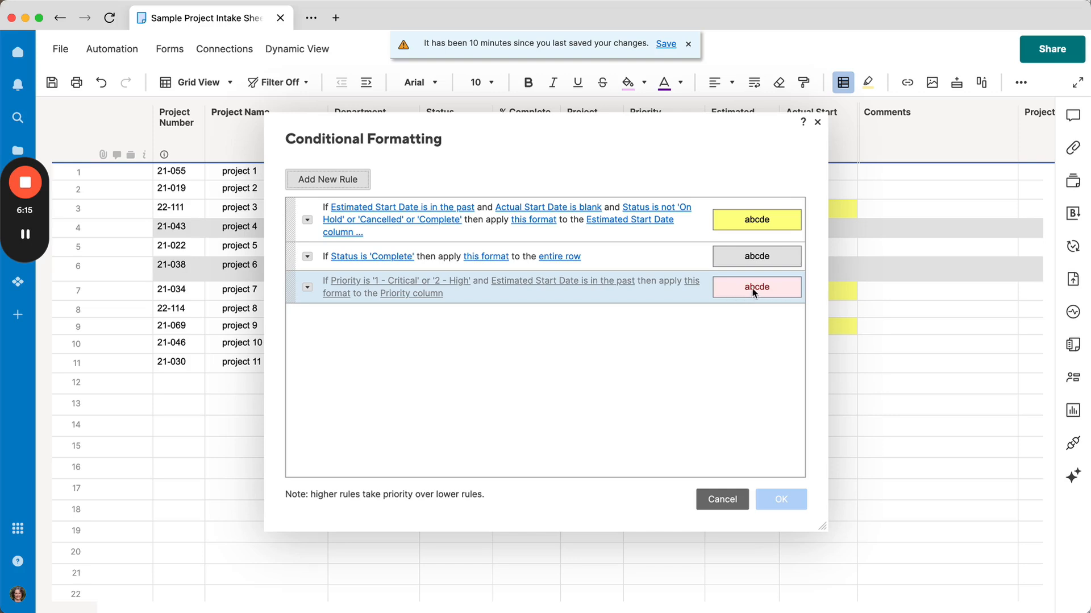
{"action": "left_click", "coordinate": [307, 287]}
{"action": "left_click", "coordinate": [347, 372]}
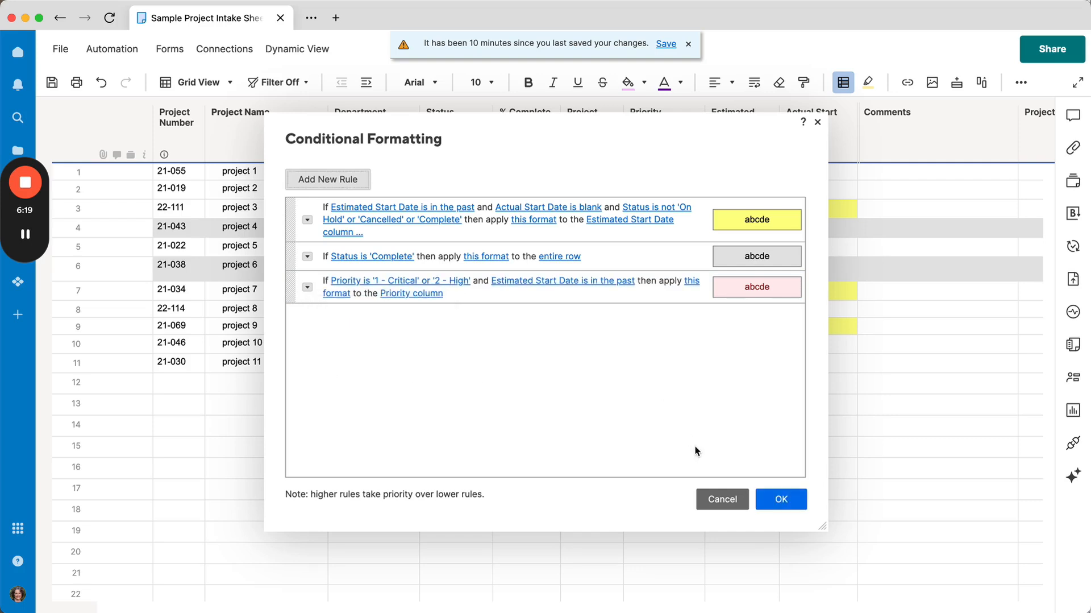
{"action": "left_click", "coordinate": [779, 499]}
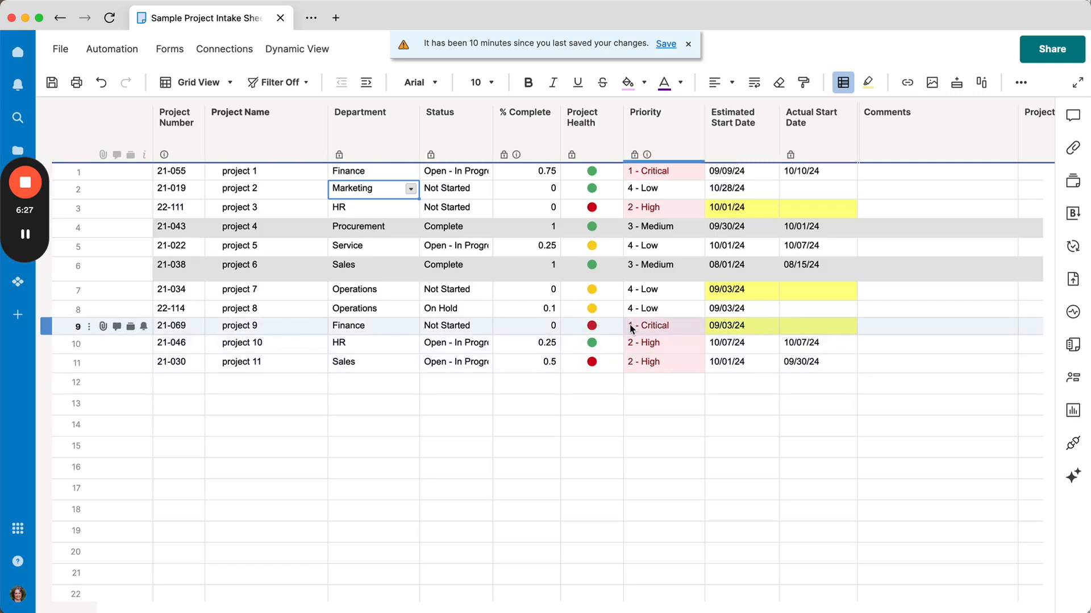
{"action": "left_click", "coordinate": [666, 325]}
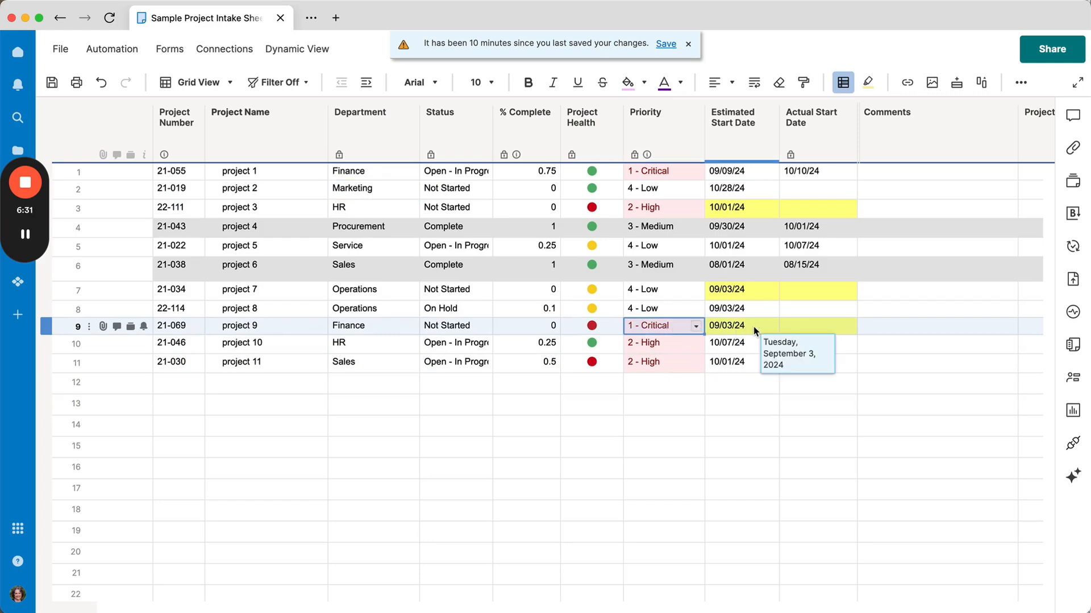
{"action": "left_click", "coordinate": [733, 325]}
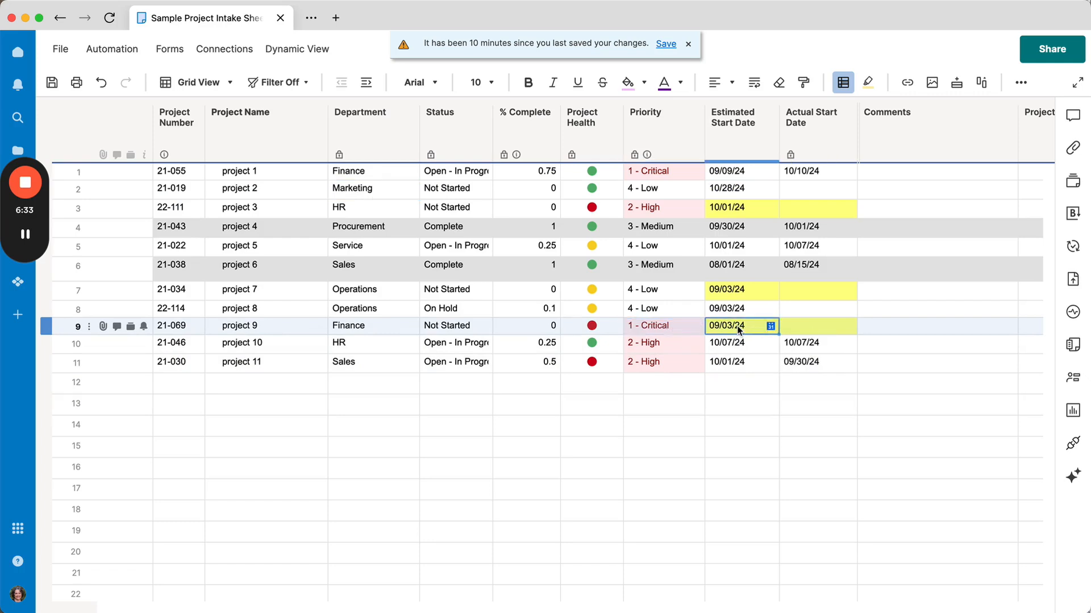